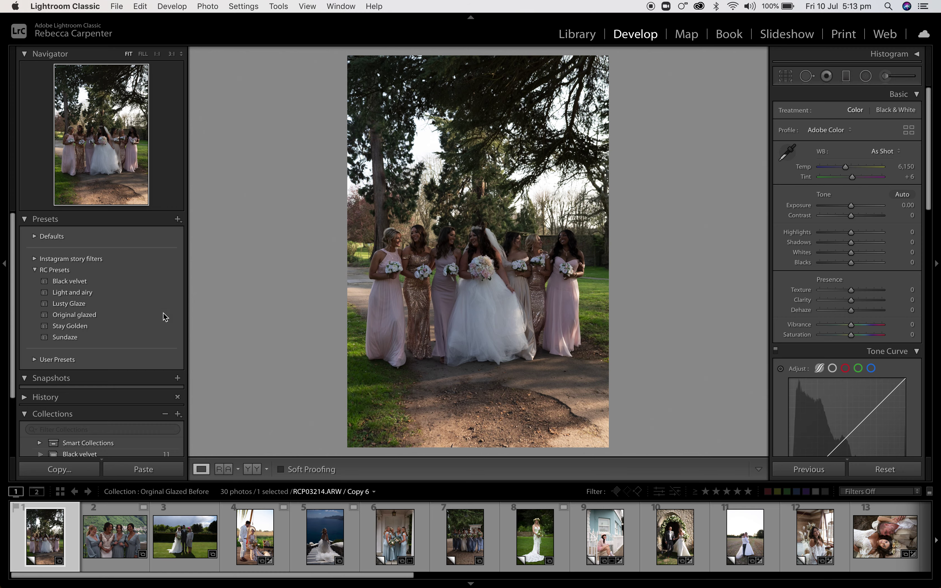
Step: Look through all the photos in the collection's filmstrip and return to its beginning
scroll(625, 554, "right", 1)
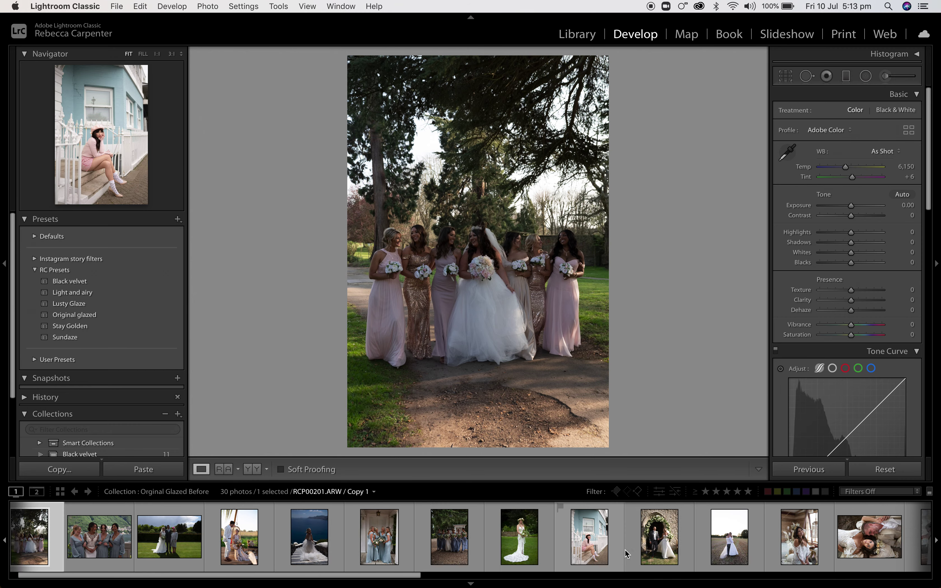
scroll(625, 553, "right", 15)
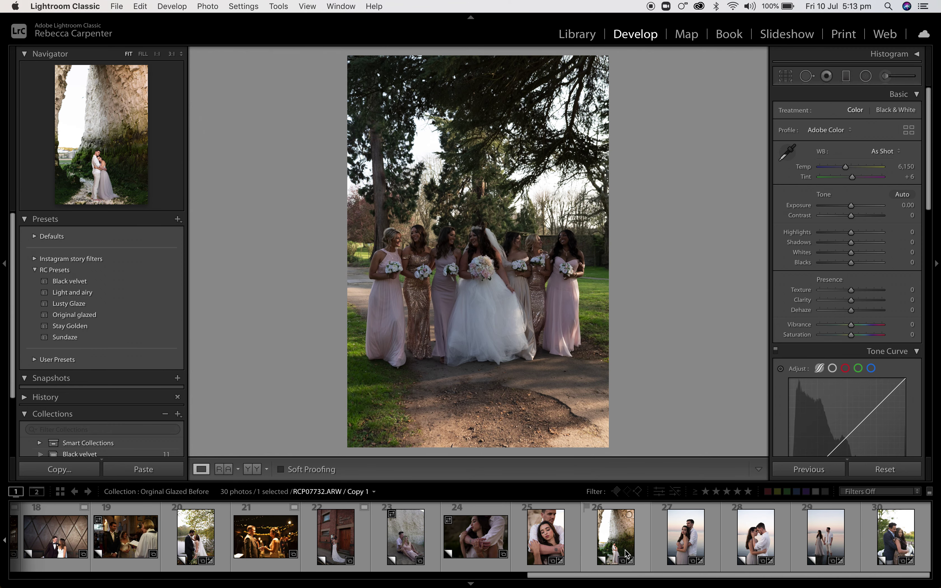
scroll(625, 550, "left", 15)
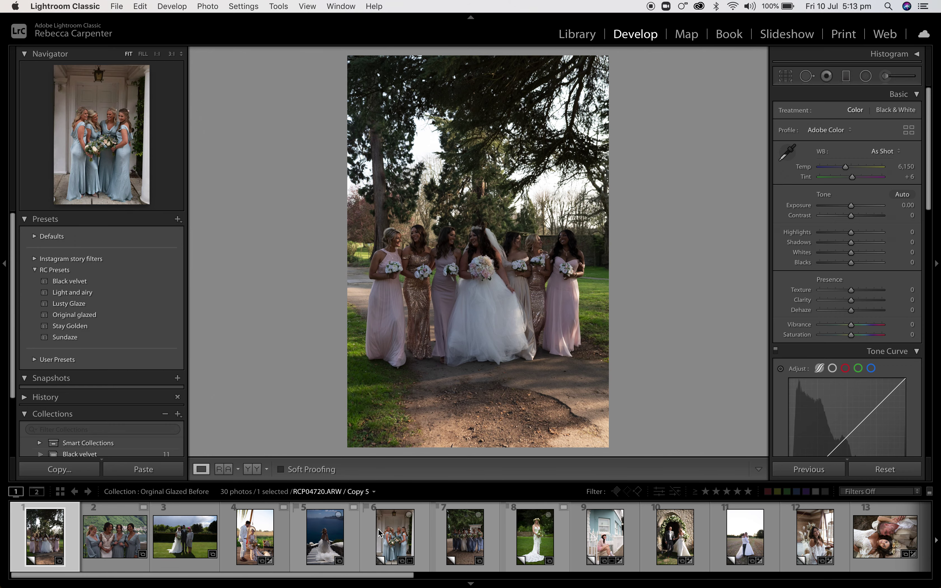
scroll(378, 529, "down", 3)
scroll(390, 548, "down", 12)
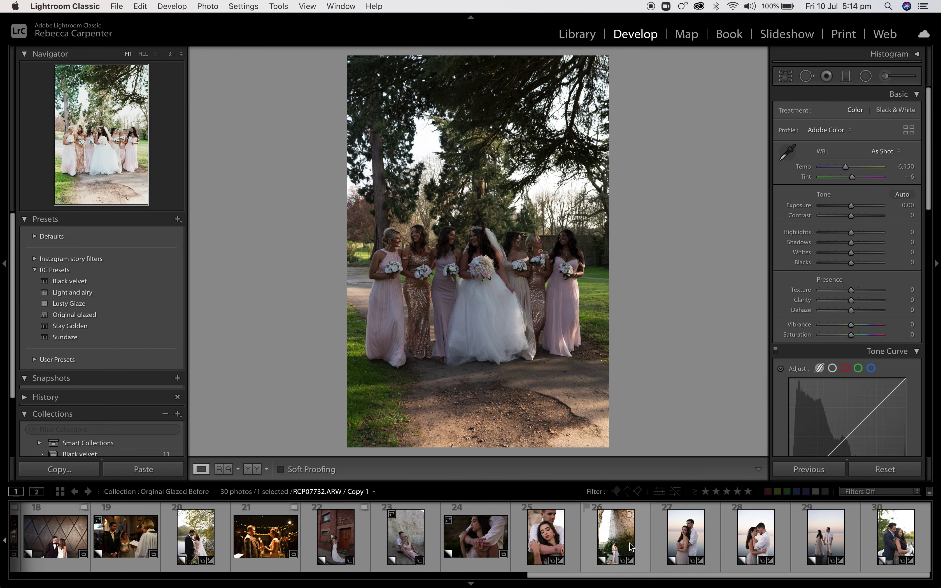
scroll(715, 539, "up", 4)
left_click_drag(583, 576, 185, 575)
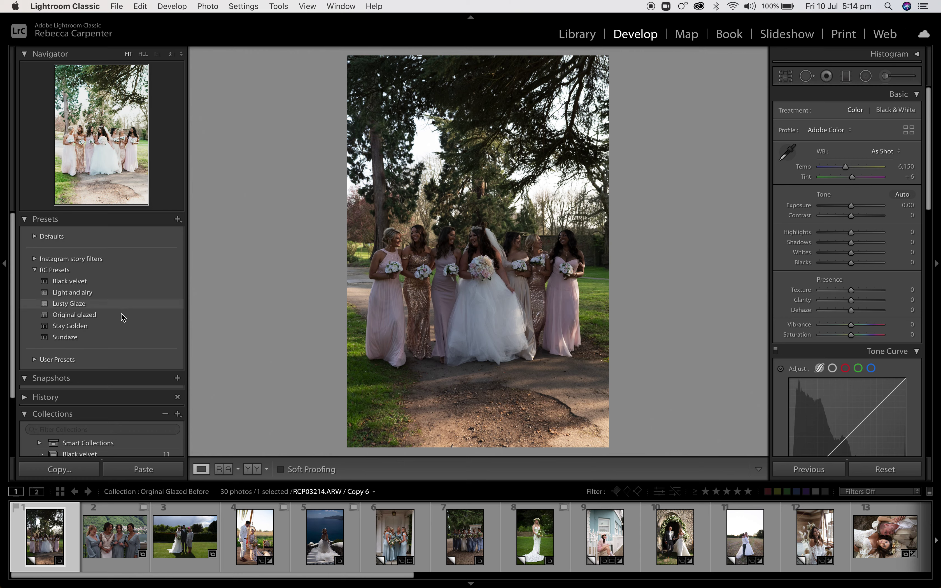
Step: Apply the Original glazed preset to the first bridal party photo and set Exposure to +1.25
left_click(97, 317)
left_click(96, 317)
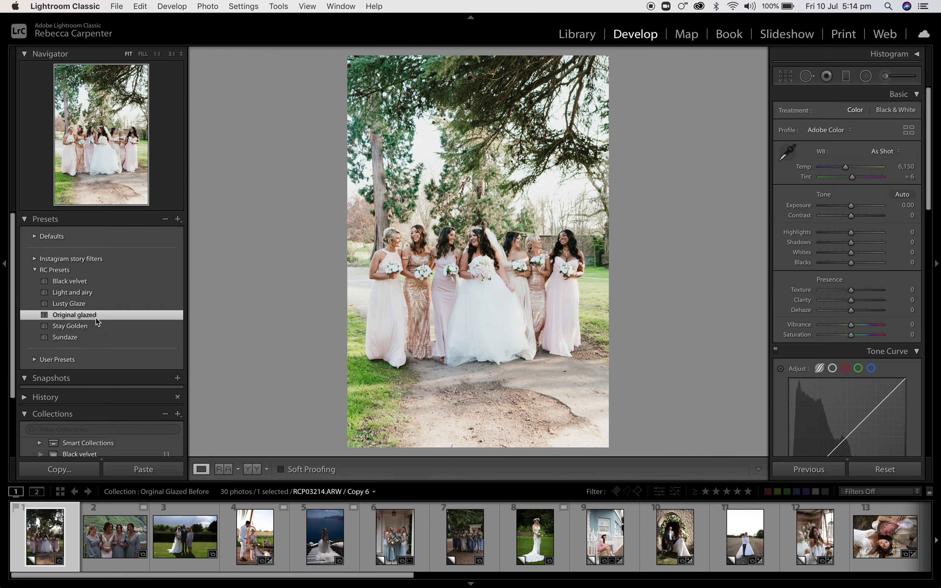
left_click(862, 206)
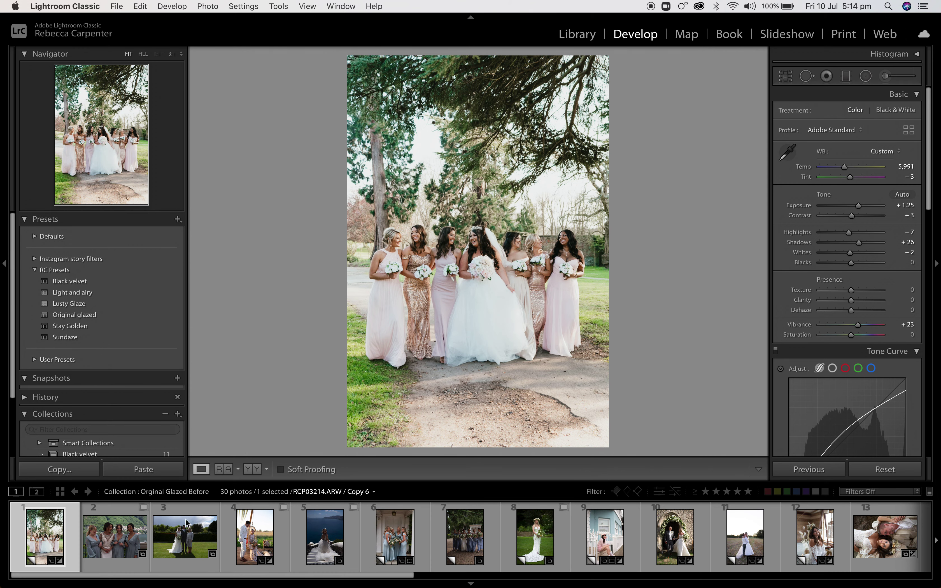
Step: Apply the Original glazed preset to the second photo, IMG_9507.CR2
left_click(125, 535)
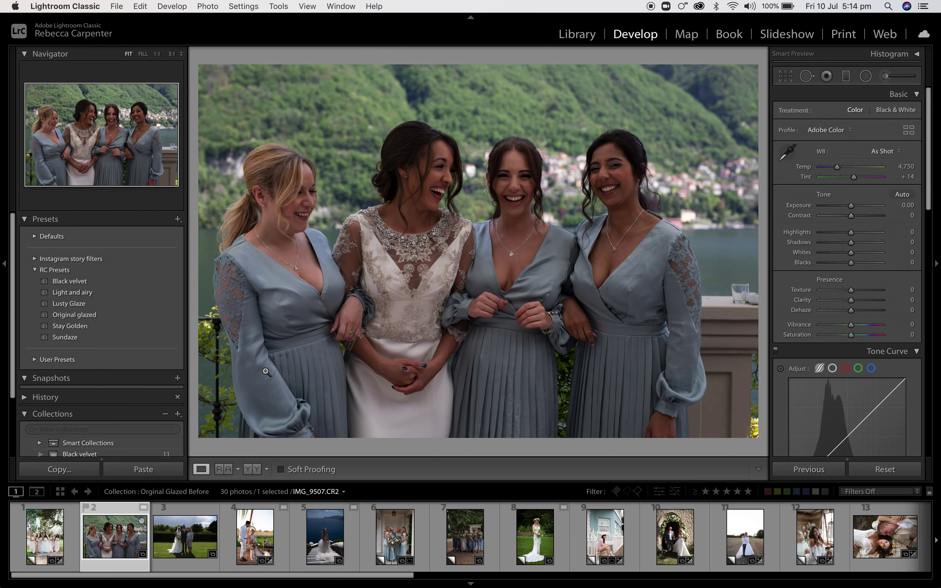
left_click(139, 320)
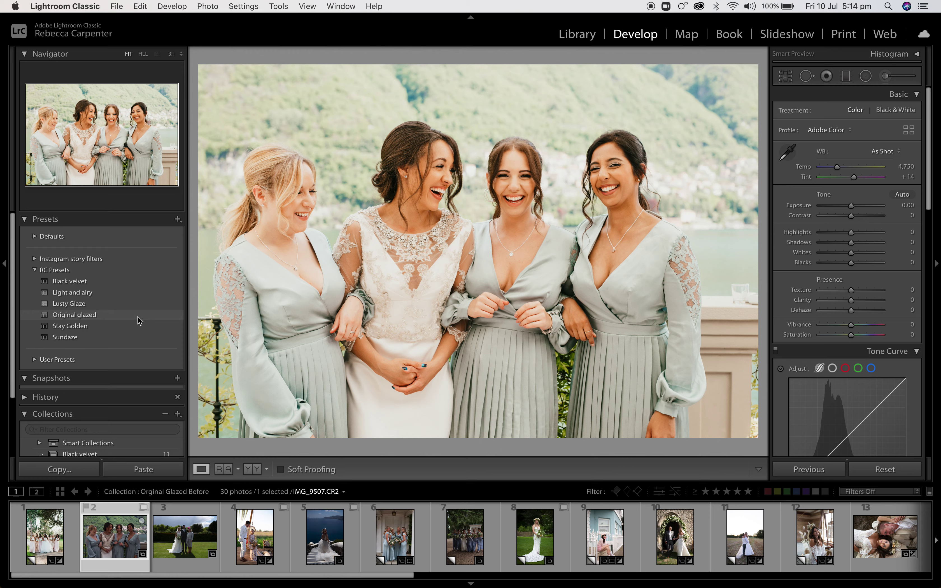
left_click(139, 320)
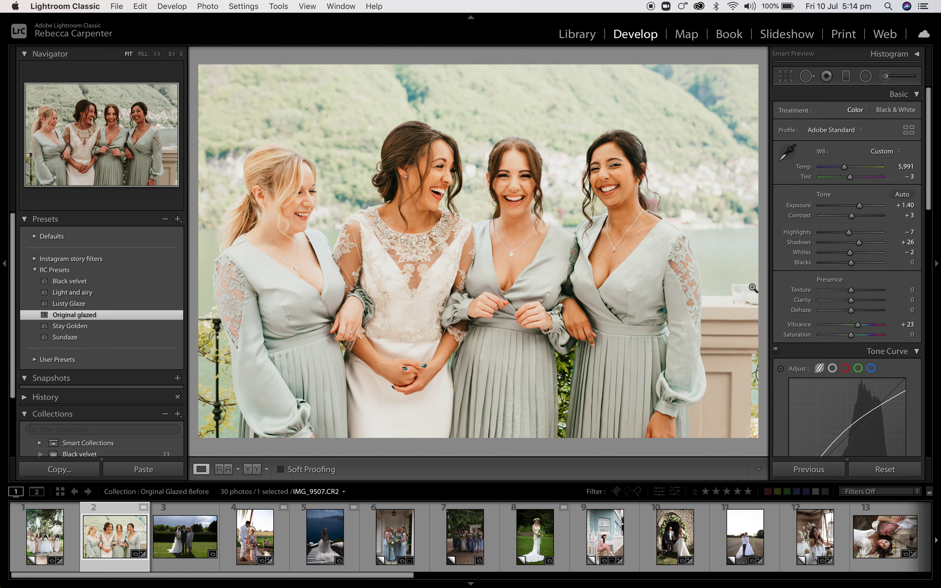
Step: Check IMG_9507.CR2 close up, and set Exposure to +0.75, Whites to +27 and Blacks to -14
left_click(731, 285)
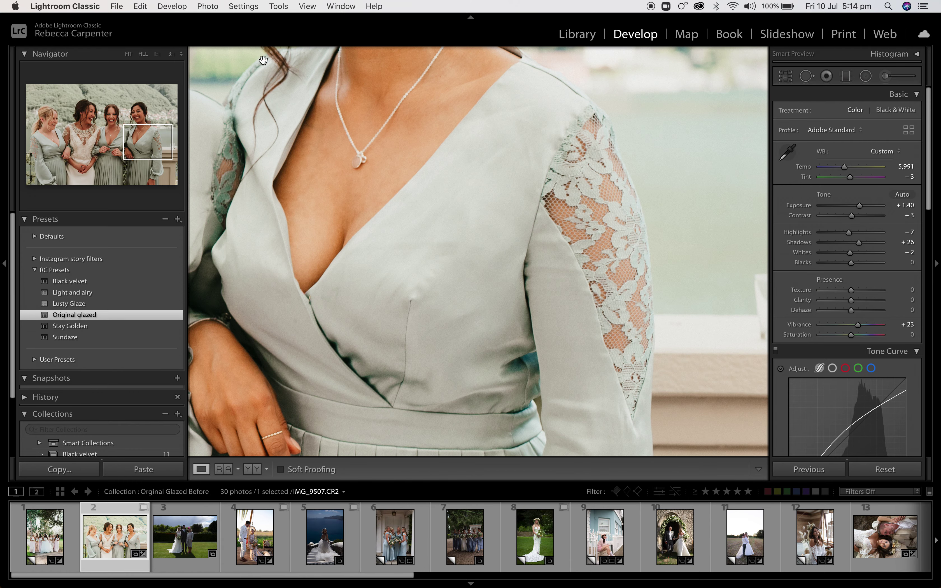
left_click(129, 54)
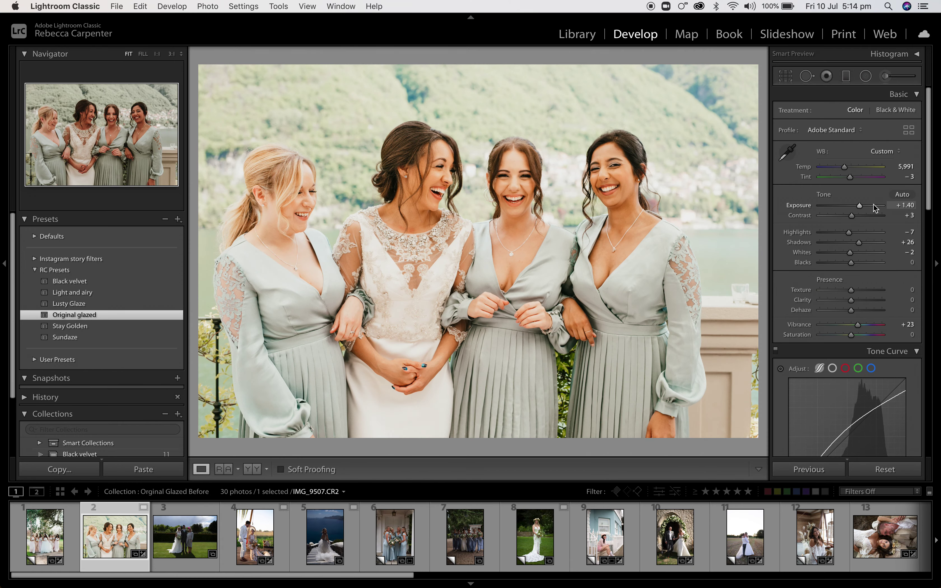
left_click_drag(862, 206, 856, 206)
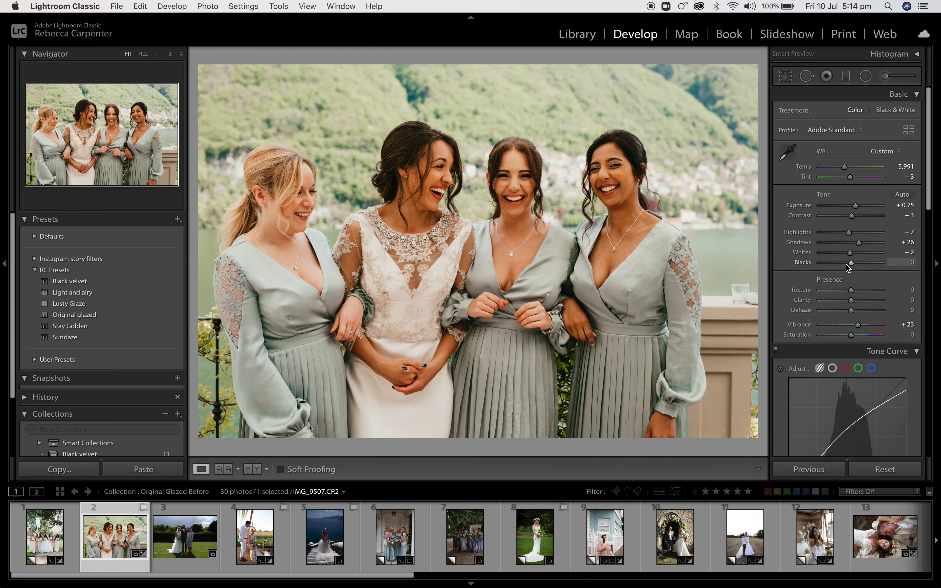
mouse_move(850, 253)
left_mouse_down()
mouse_move(859, 253)
mouse_move(843, 267)
left_mouse_up()
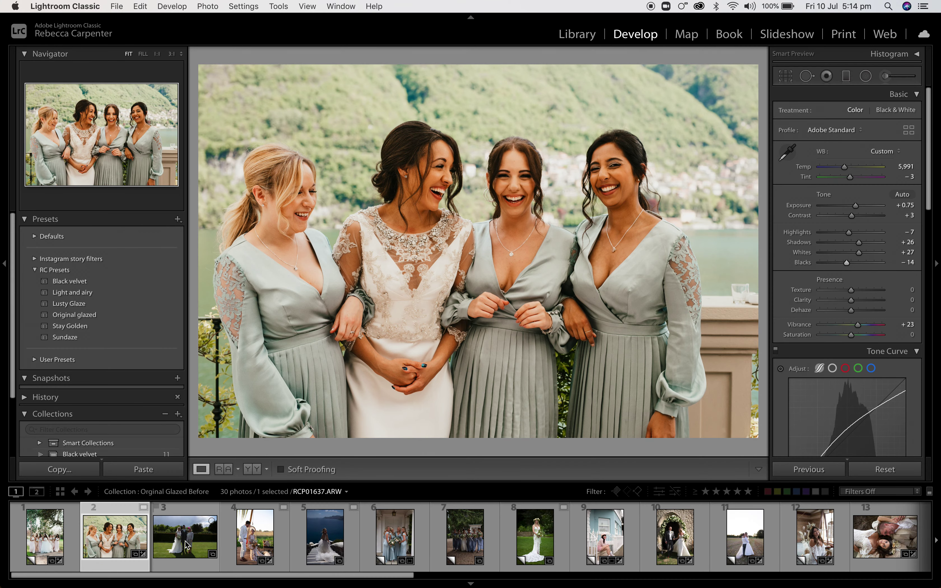
Step: Apply the Original glazed preset to the third photo, RCP01637.ARW, and set its Exposure to +1.25
left_click(186, 544)
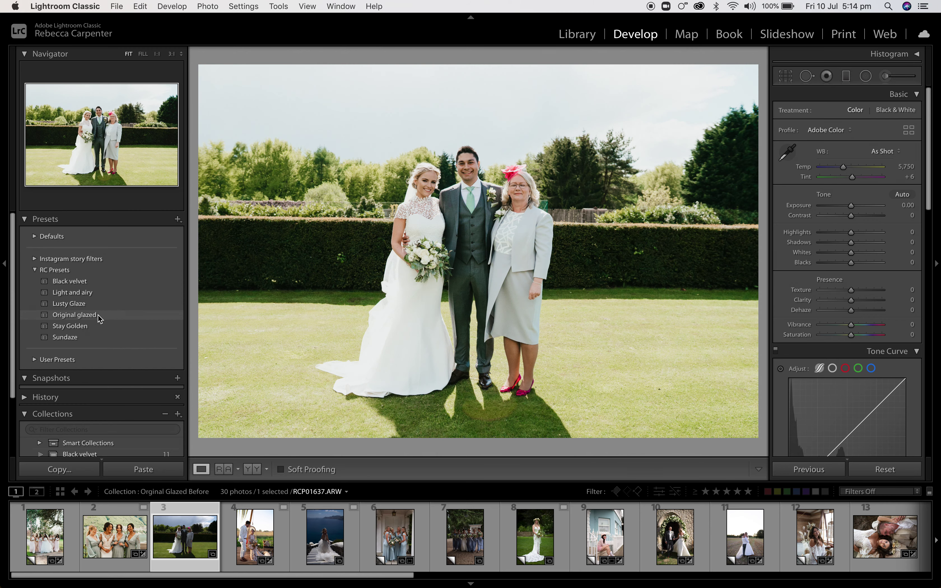
left_click(99, 316)
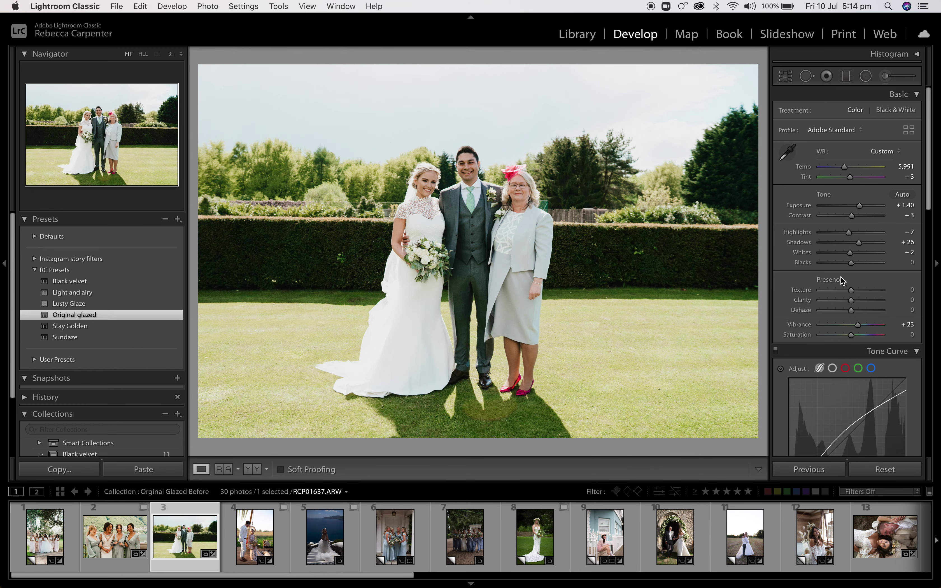
left_click(860, 206)
left_click_drag(860, 208, 858, 207)
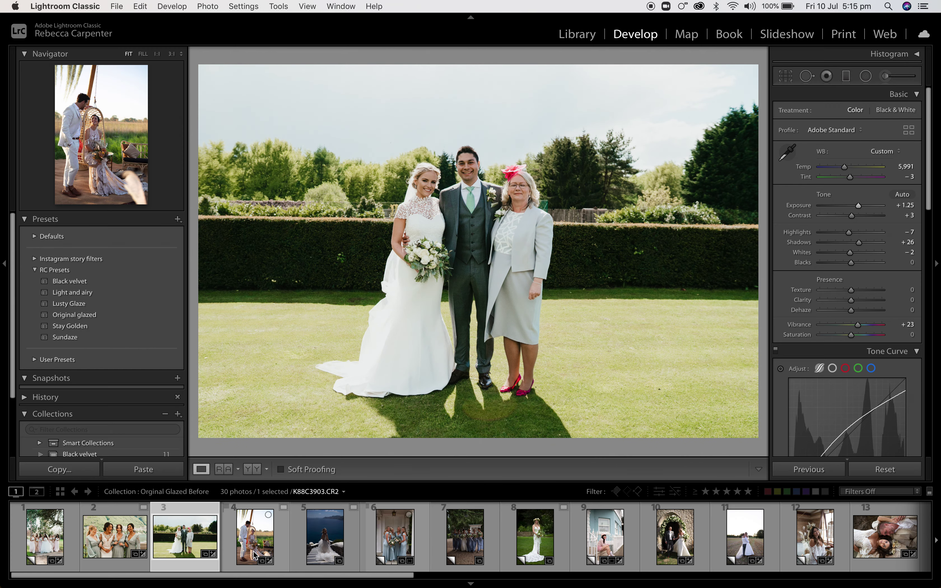
Step: Open the fourth photo, K88C3903.CR2, and view its shooting details in the info overlays
left_click(248, 542)
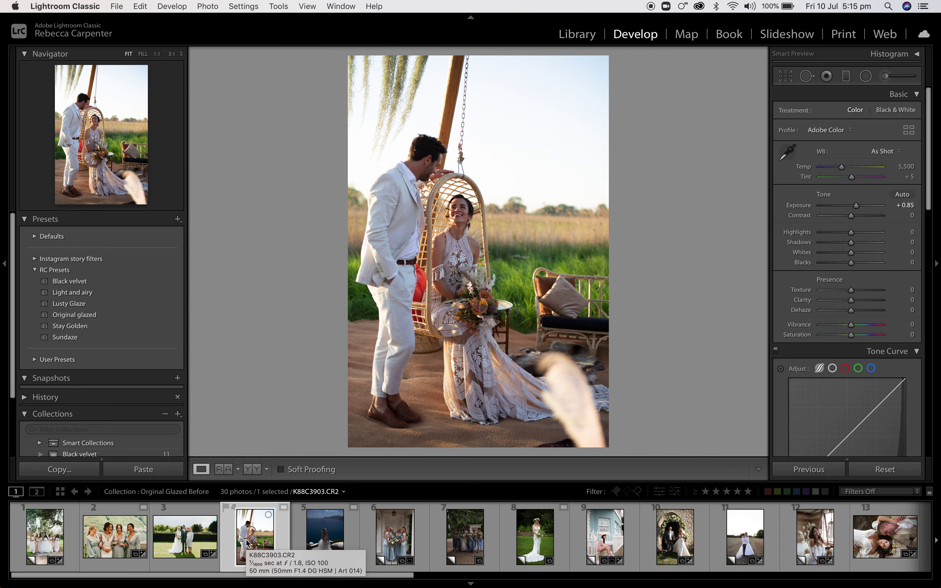
key("i")
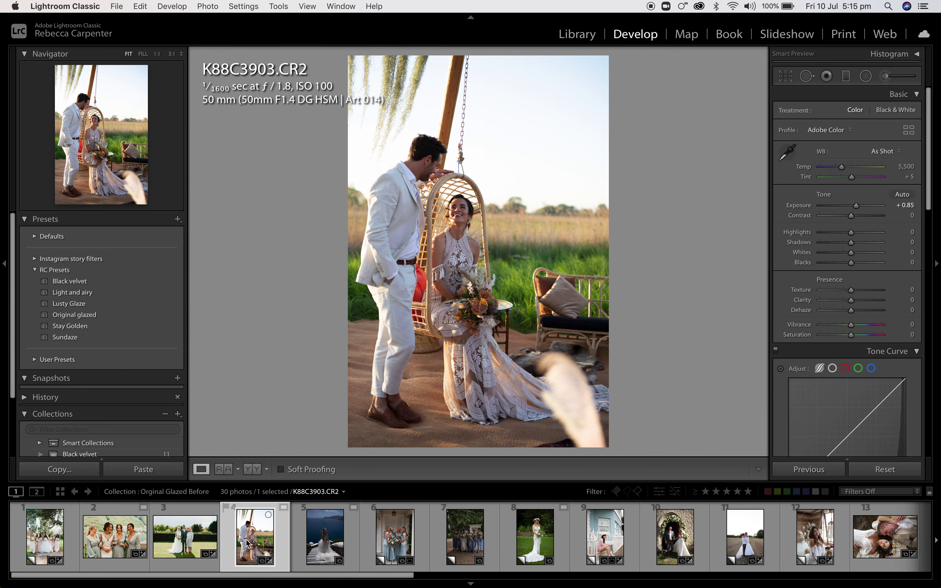
key("i")
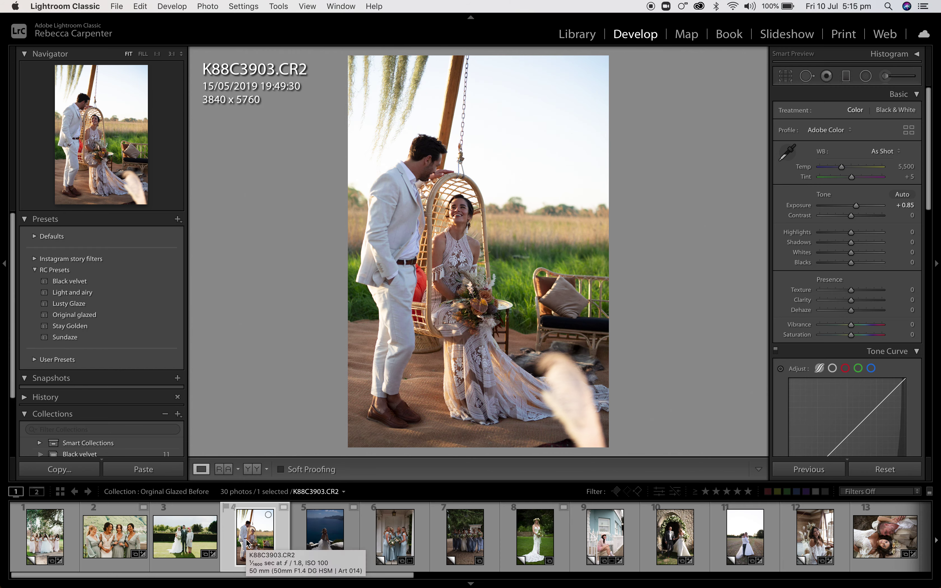
key("i")
key("i")
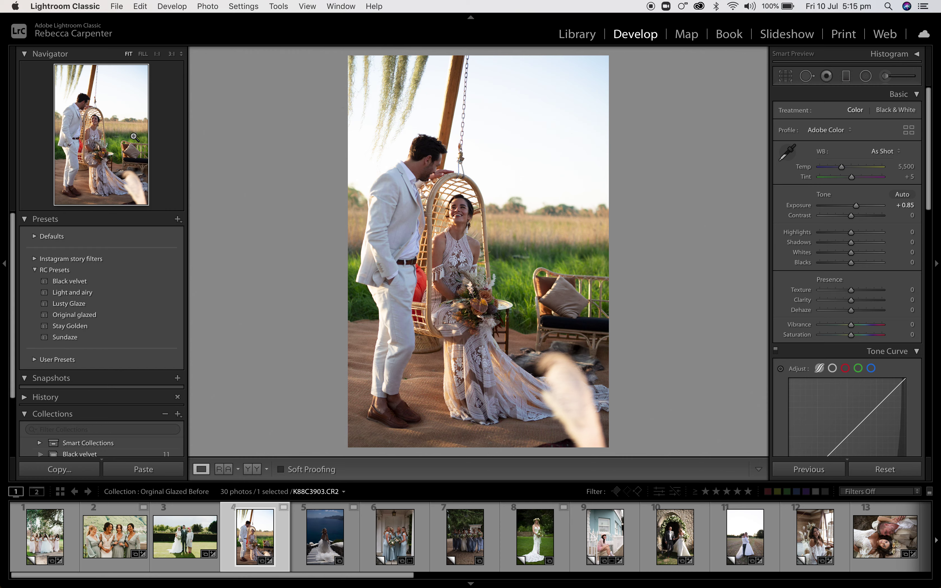
Step: Apply the Original glazed preset to K88C3903.CR2, set Exposure to +1.15, and compare it with the unedited version
left_click(108, 315)
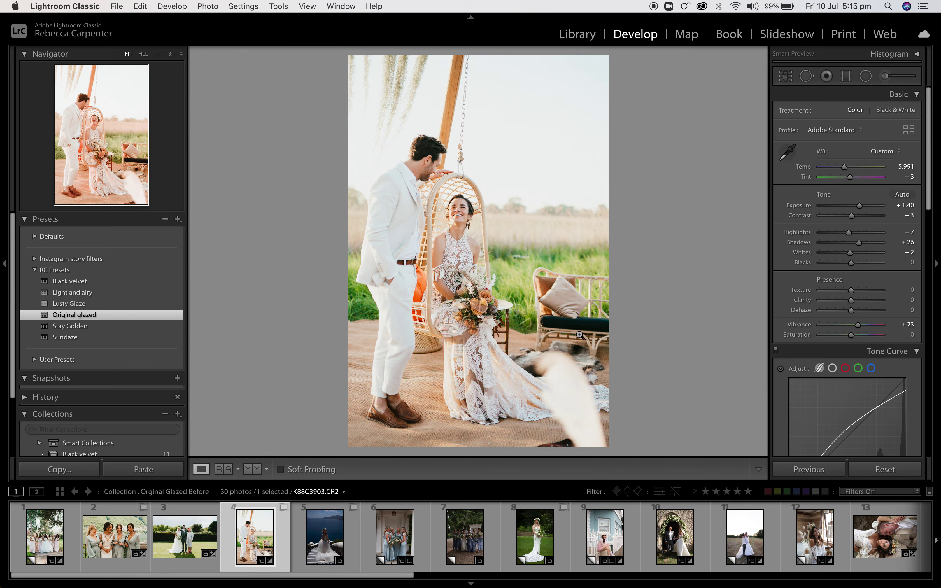
left_click_drag(860, 205, 860, 205)
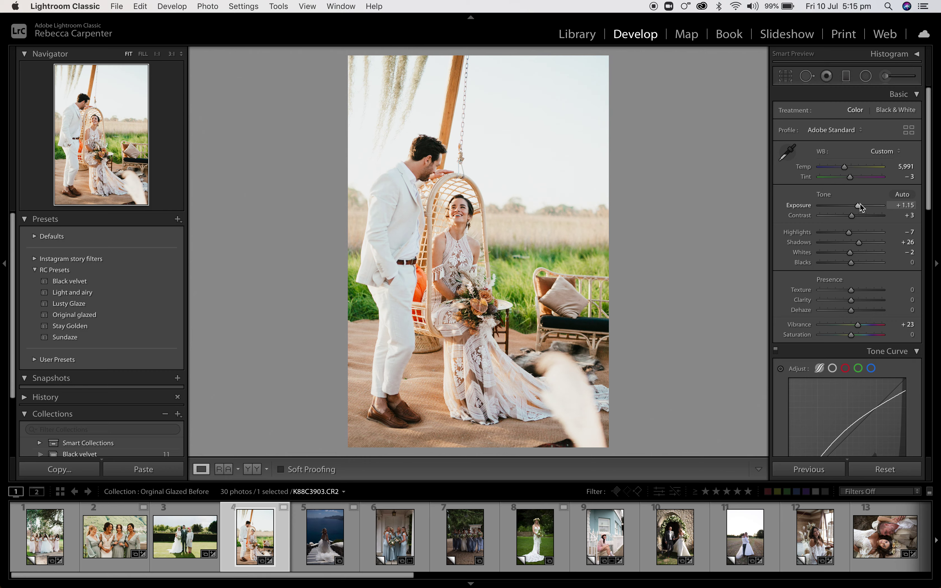
key("backslash")
key("backslash")
Step: Apply the Original glazed preset to the fifth photo, RCP07545.ARW, and compare it with the unedited version
left_click(332, 545)
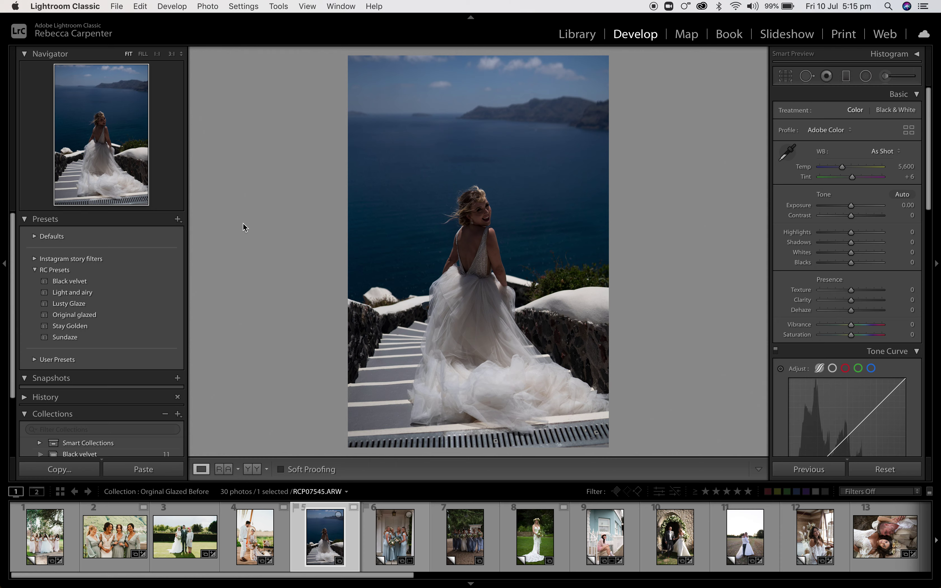
left_click(122, 316)
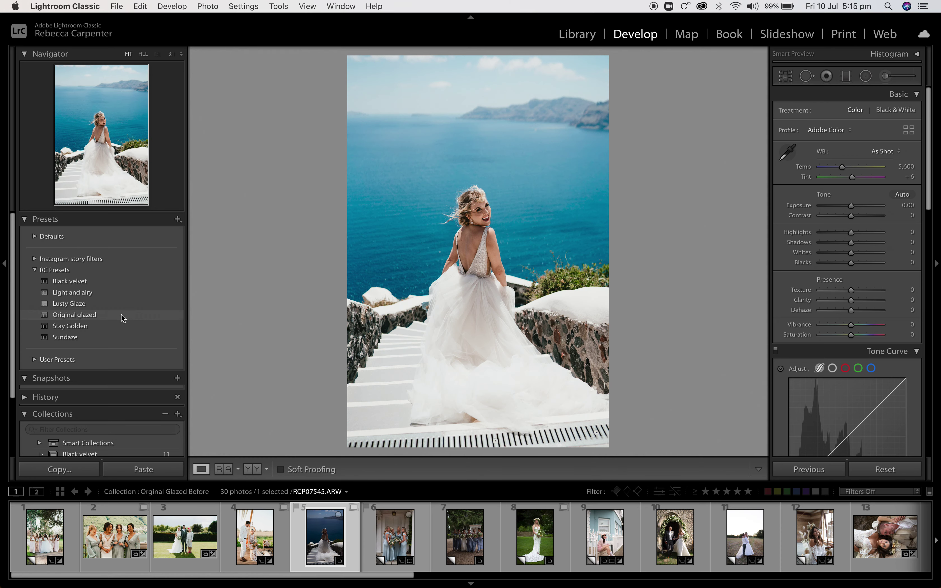
left_click(122, 315)
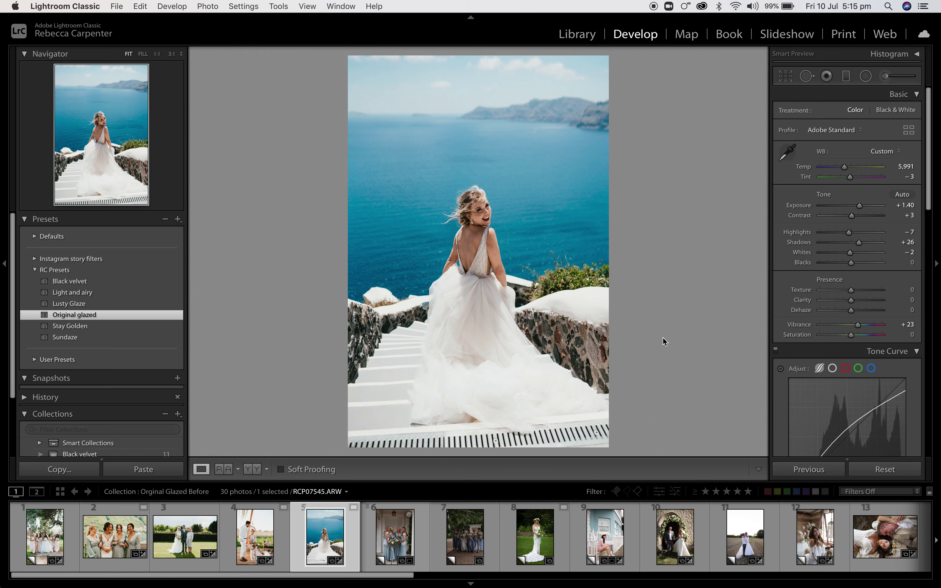
key("backslash")
key("backslash")
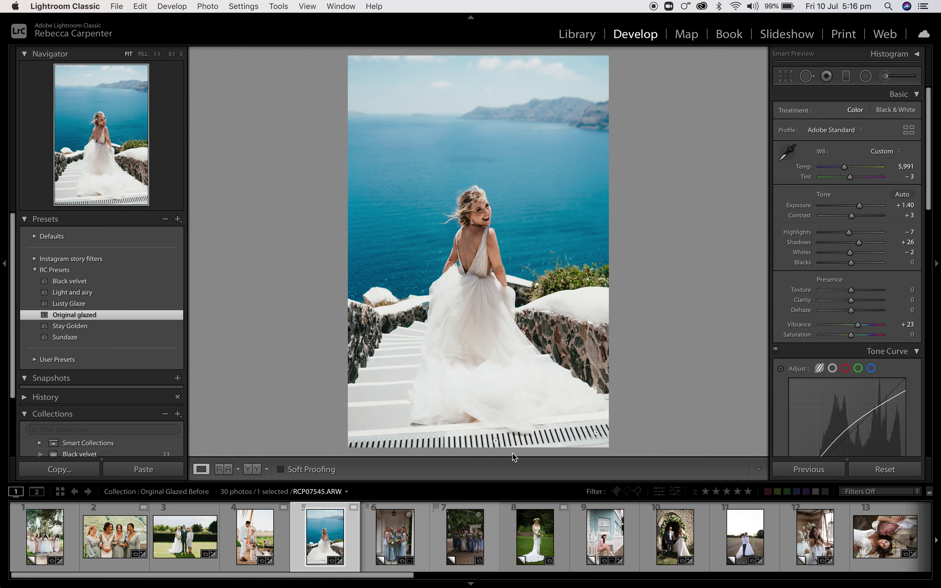
Step: Apply the Original glazed preset to the sixth photo, RCP04720.ARW, of the bridesmaids in blue dresses
left_click(385, 542)
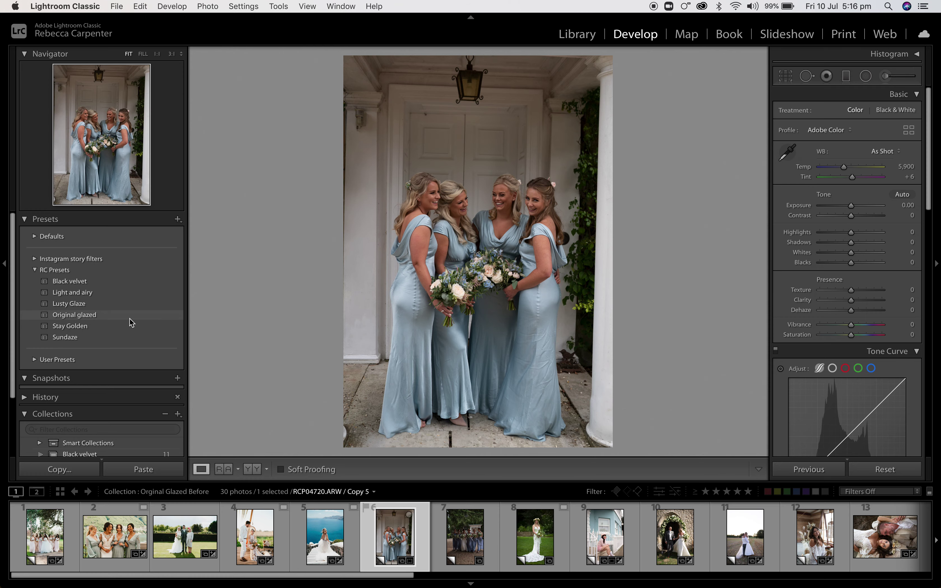
left_click(121, 320)
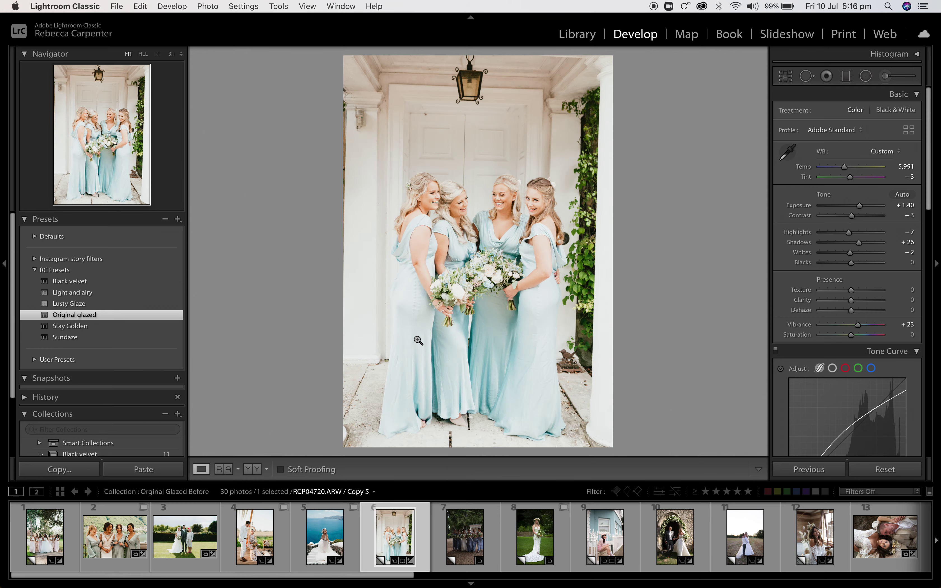
Step: Straighten the bridesmaids photo with the crop tool to an angle of -1.56
left_click(785, 76)
left_click_drag(671, 165, 670, 163)
left_click_drag(692, 336, 691, 337)
left_click(749, 469)
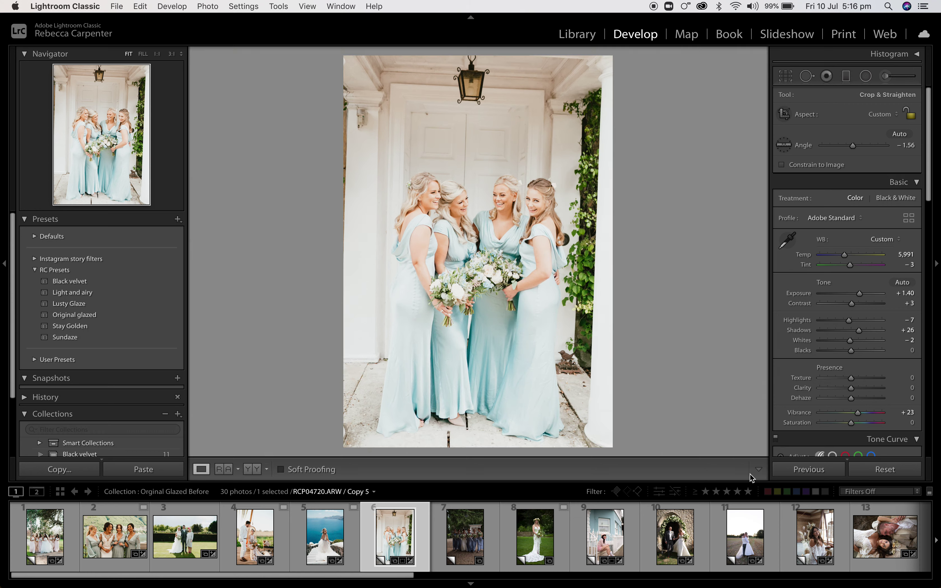
Step: Set the bridesmaids photo's Exposure to +0.45 and adjust its crop angle to about -2.28
left_click_drag(859, 207, 853, 207)
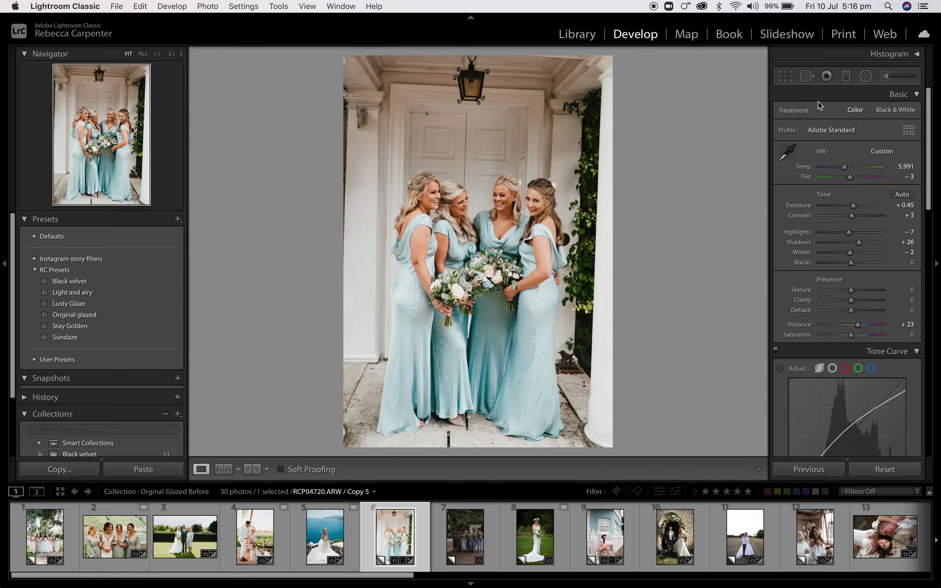
left_click(786, 76)
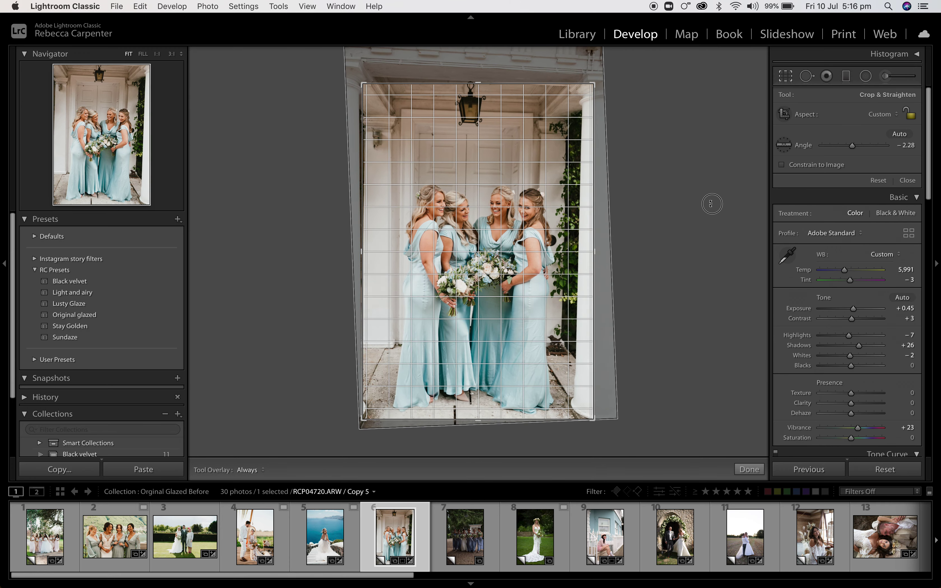
left_click(749, 469)
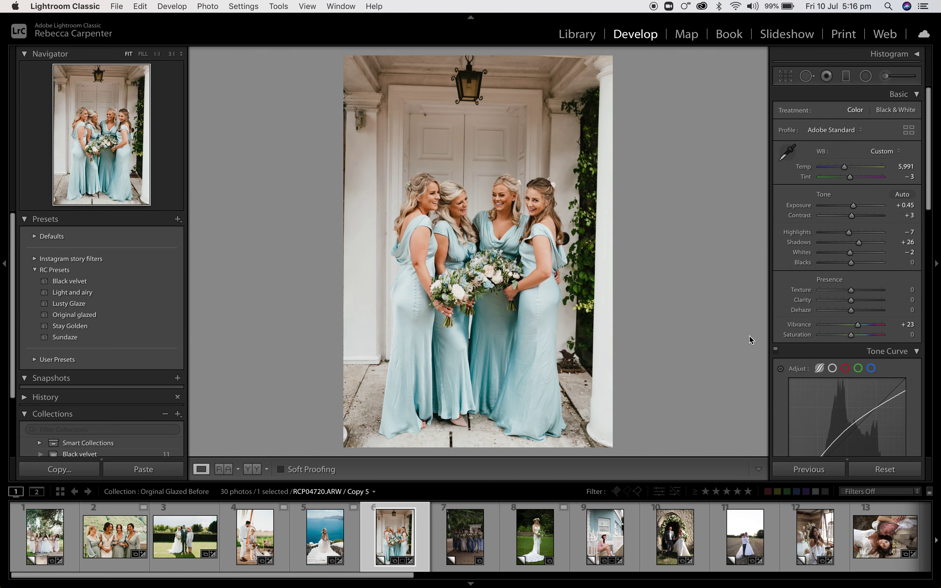
Step: View the bridesmaids photo with the interface dimmed, and examine the faces and skin tones at 1:1
key("l")
key("l")
key("l")
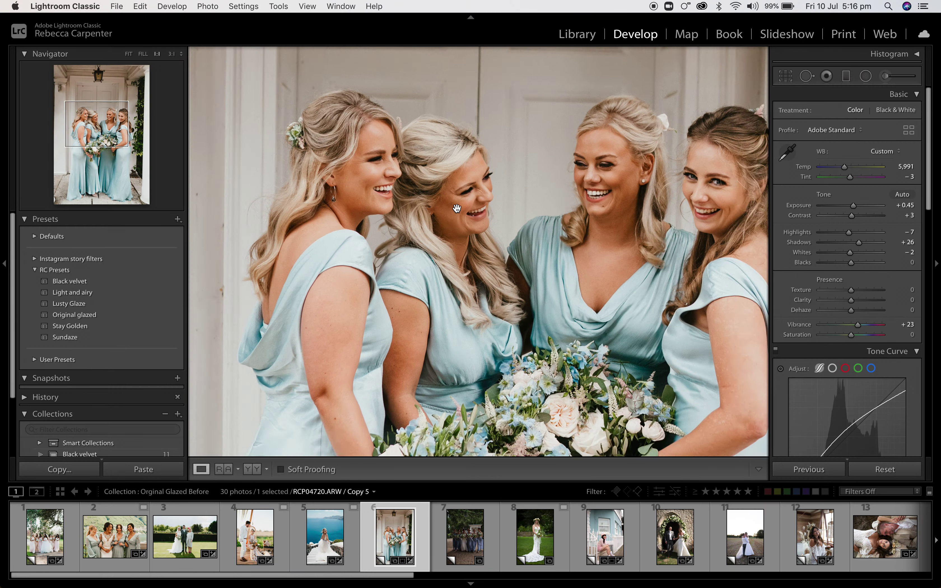
left_click(487, 212)
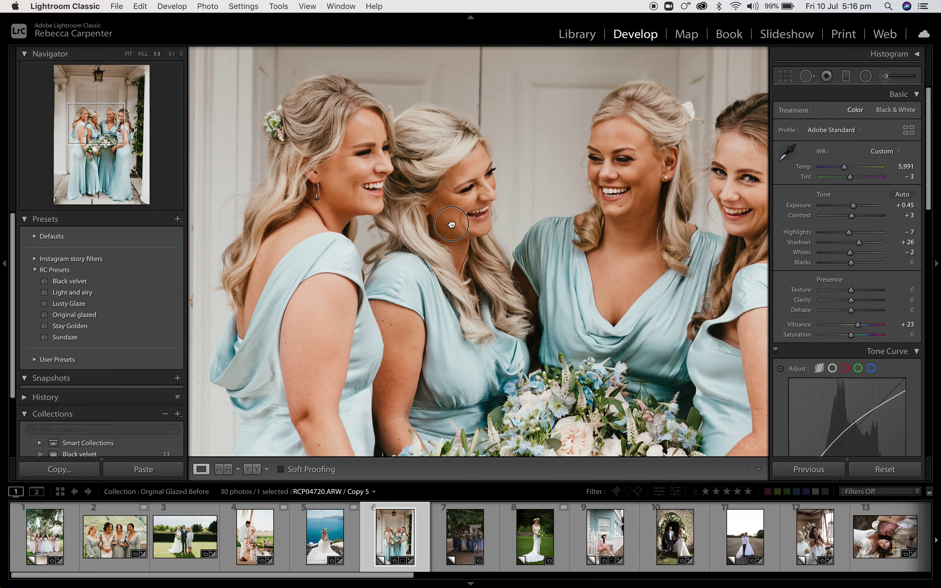
Step: Examine the bridesmaids' dresses and bouquets at 1:1, and return the photo to the Fit view
scroll(555, 177, "down", 5)
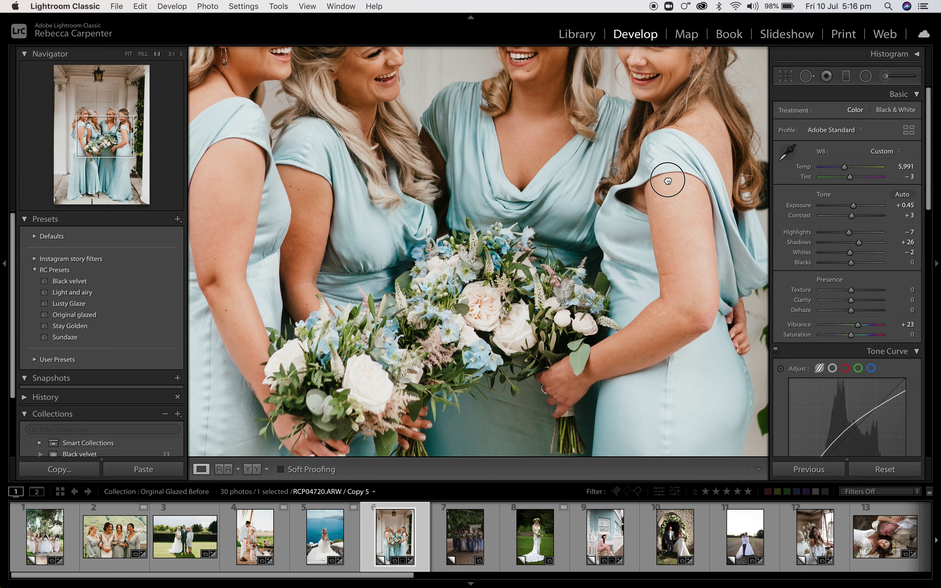
scroll(666, 179, "up", 2)
scroll(538, 227, "down", 3)
scroll(539, 339, "down", 3)
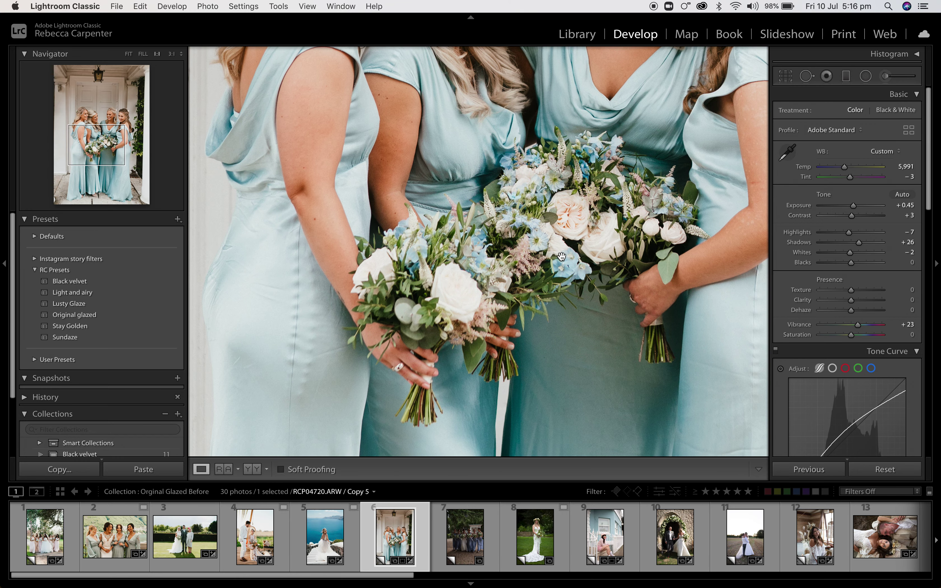
left_click(128, 54)
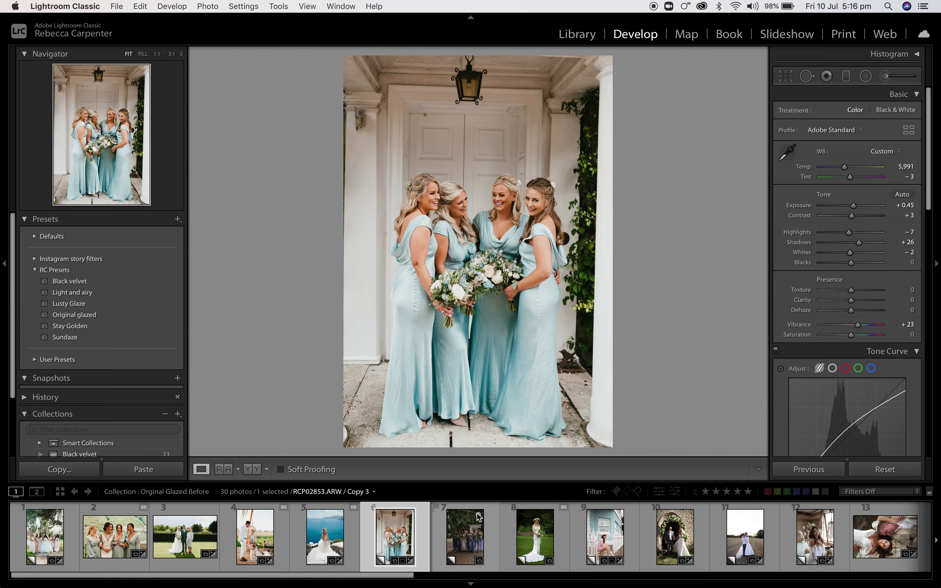
Step: Apply the Original glazed preset to the seventh photo, RCP02853.ARW, with Exposure +1.50, Blacks -26 and Shadows +44
left_click(474, 546)
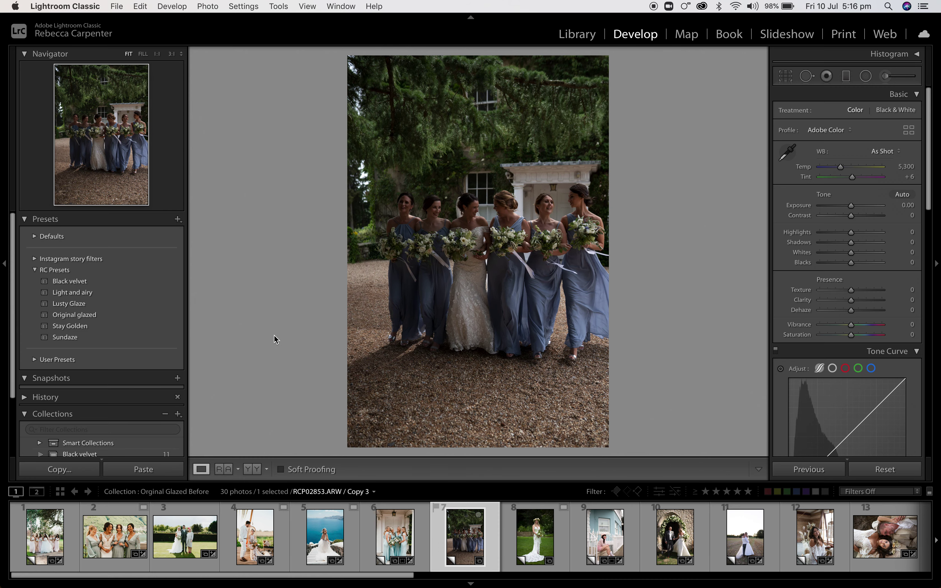
left_click(105, 315)
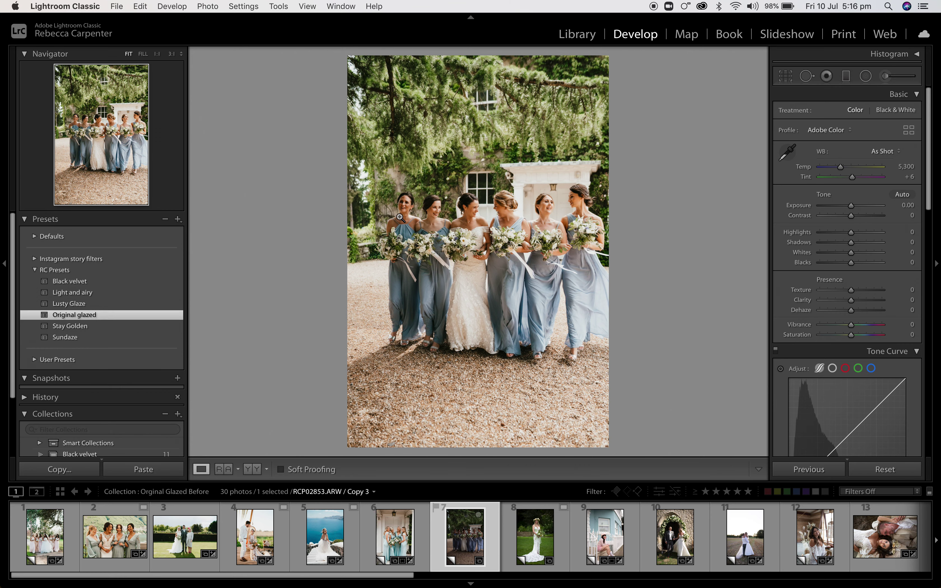
left_click_drag(860, 207, 862, 209)
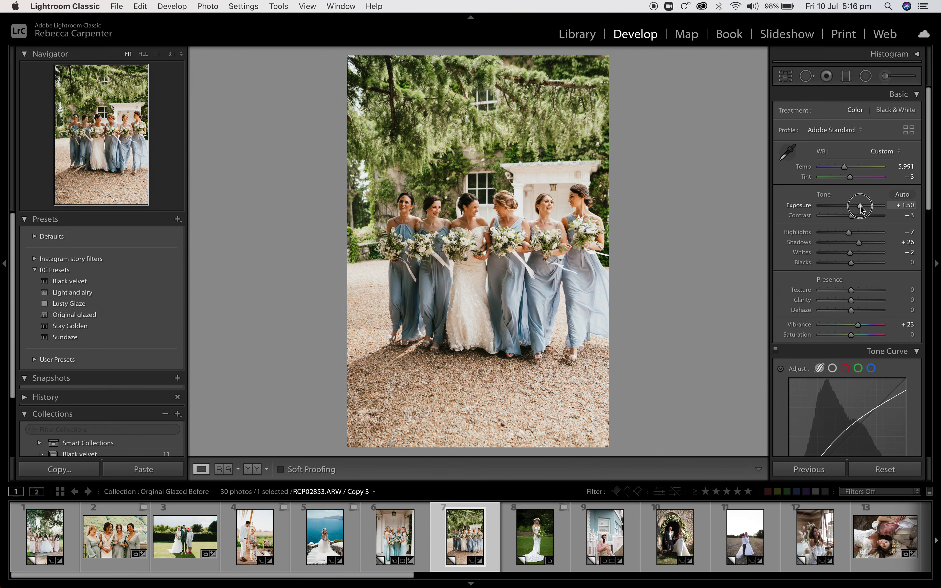
left_click_drag(851, 263, 843, 265)
left_click(864, 242)
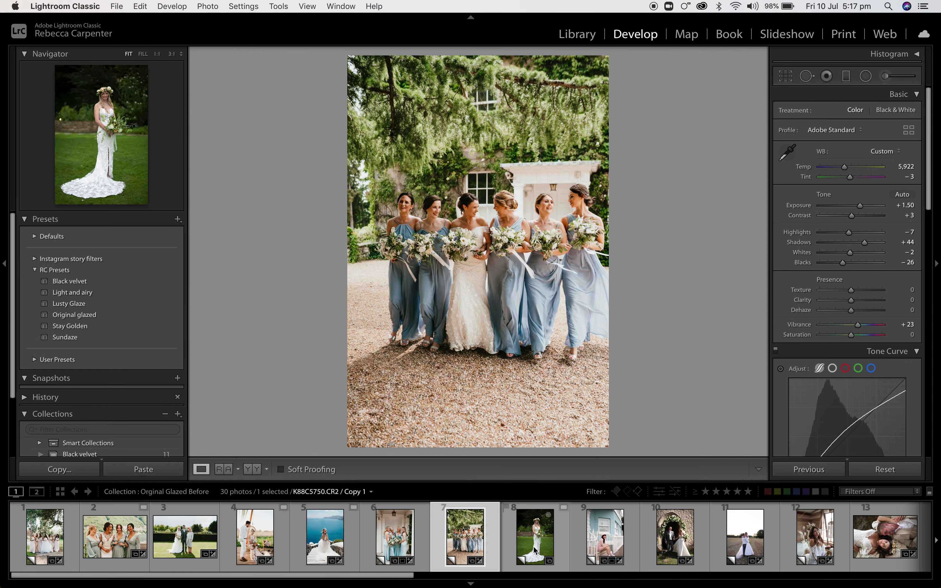
Step: Apply the Original glazed preset to the eighth photo, K88C5750.CR2, and set its Exposure to +0.65 and Temp to 6,418
left_click(534, 549)
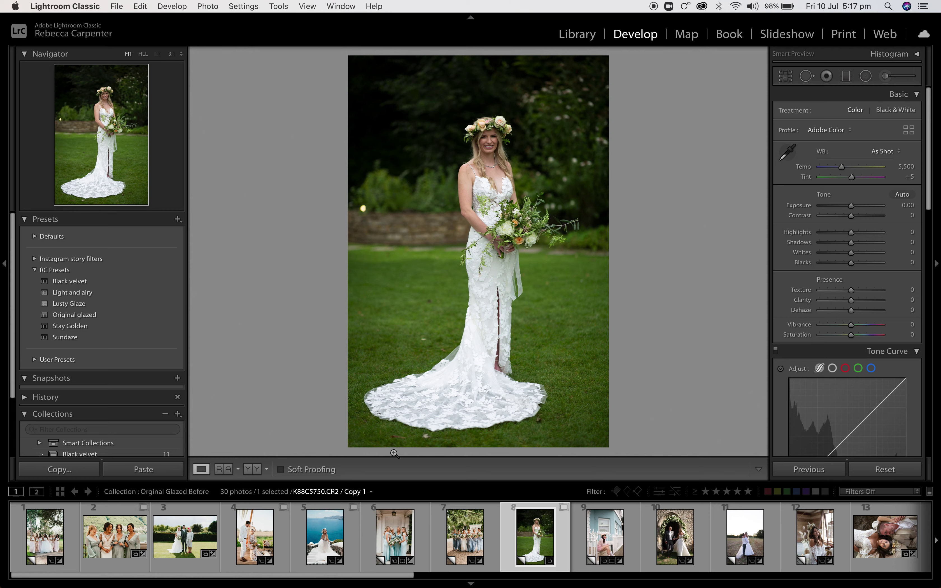
left_click(90, 315)
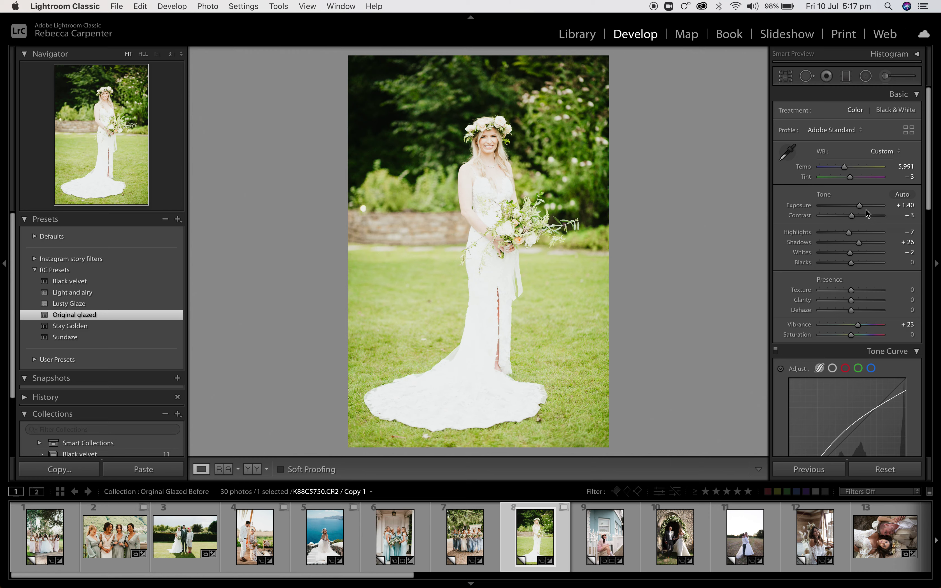
left_click_drag(859, 205, 855, 206)
left_click_drag(846, 166, 850, 168)
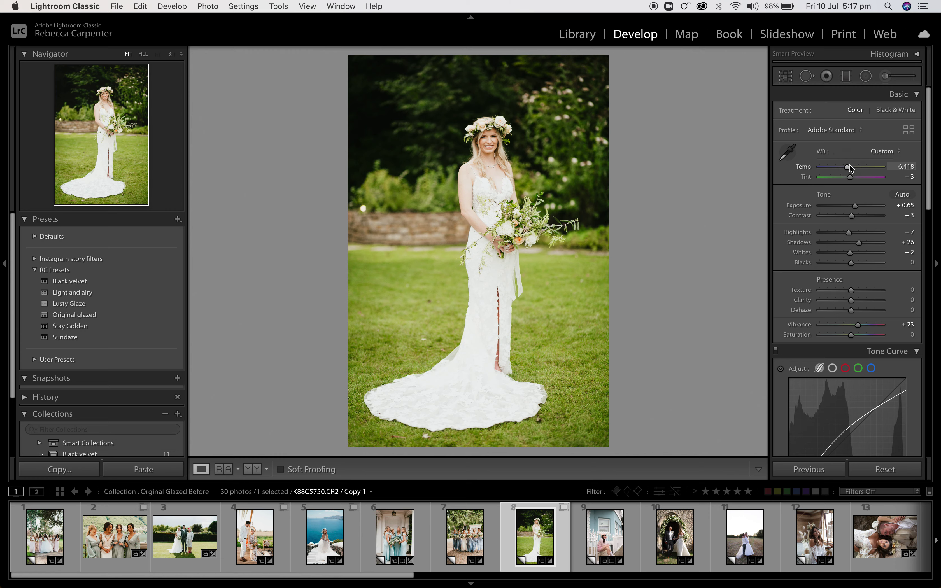
Step: Fine-tune the photo of the bride on the lawn with Blacks -22, Shadows +43 and Exposure +0.70
left_click(844, 263)
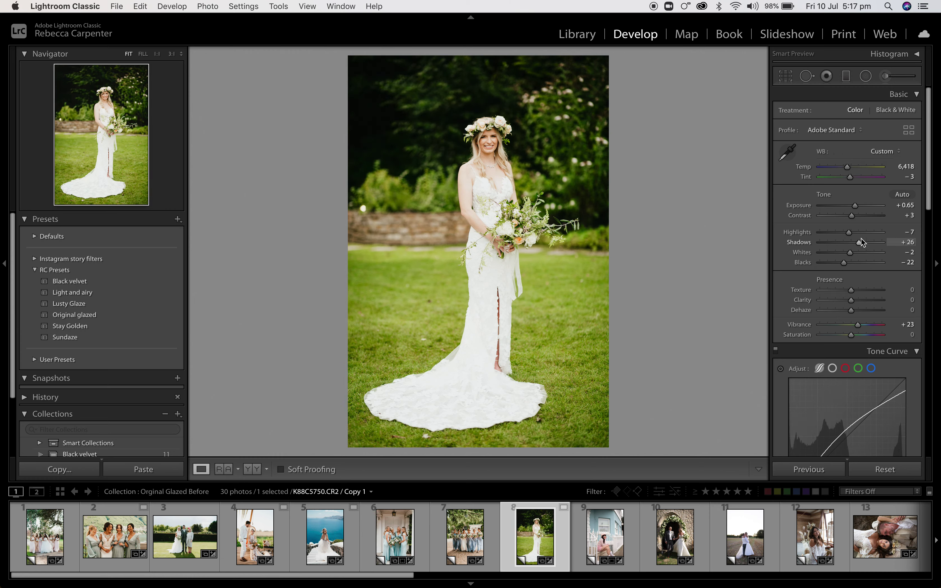
left_click_drag(867, 246, 864, 242)
left_click_drag(852, 206, 856, 210)
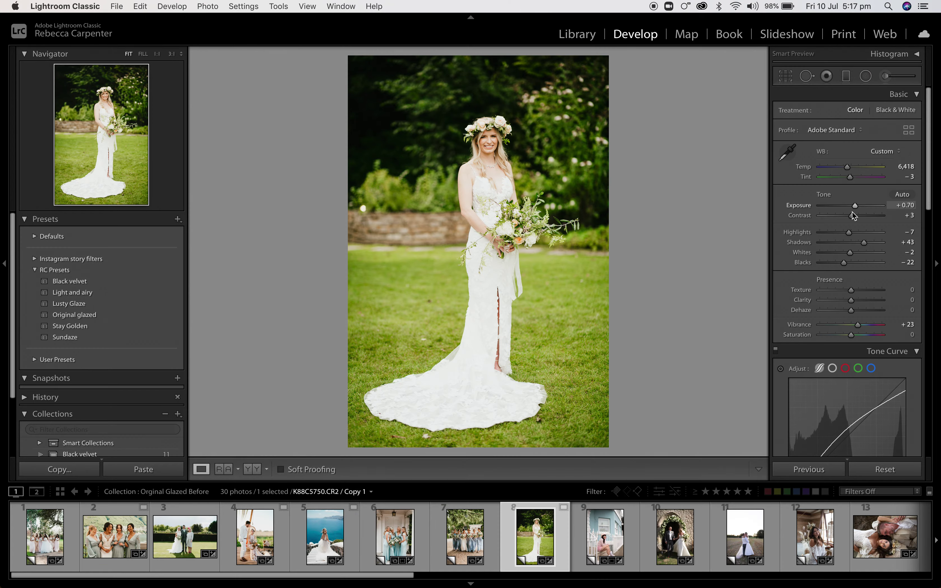
Step: Apply the Original glazed preset to the ninth photo, RCP00201.ARW, set Exposure to +0.70, and compare it with the before version
left_click(613, 539)
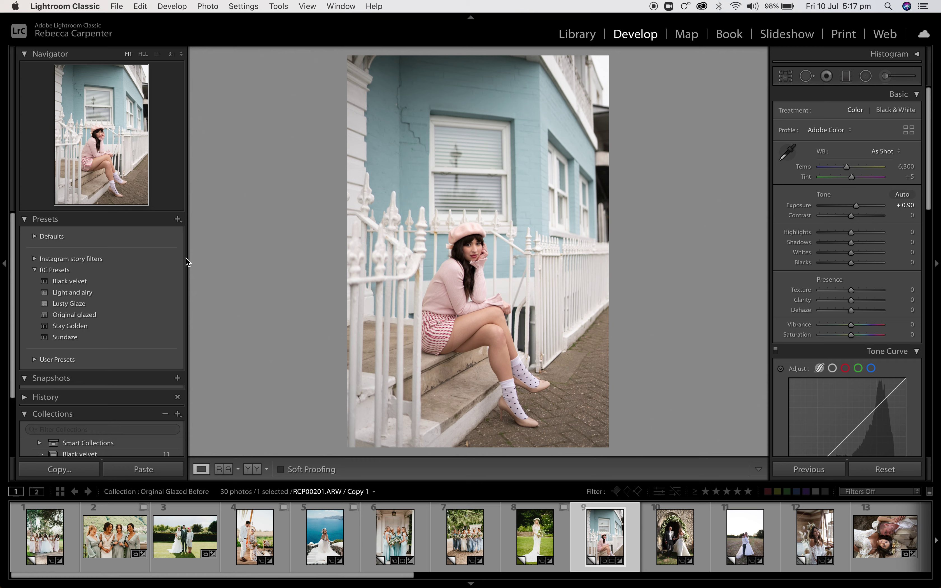
left_click(123, 315)
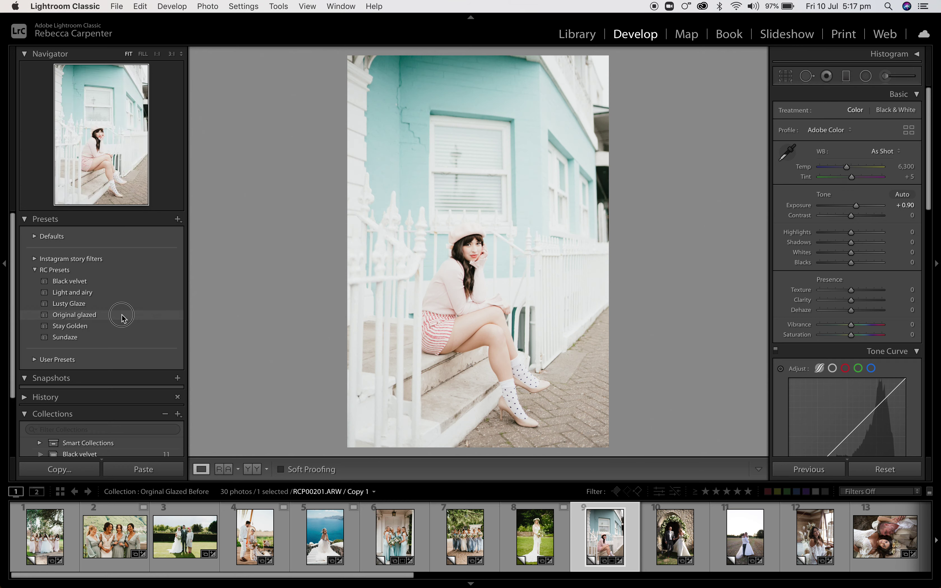
left_click_drag(866, 206, 858, 207)
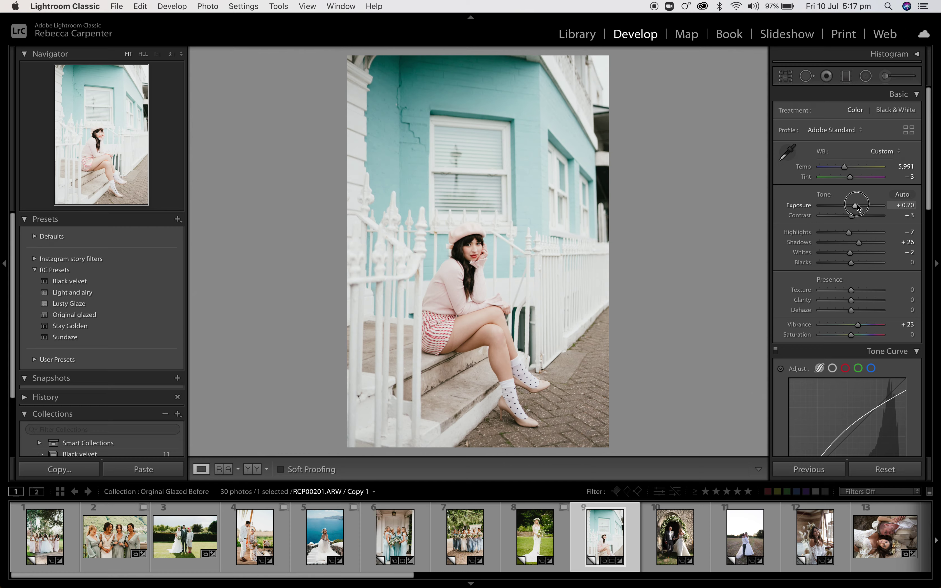
left_click_drag(858, 206, 856, 207)
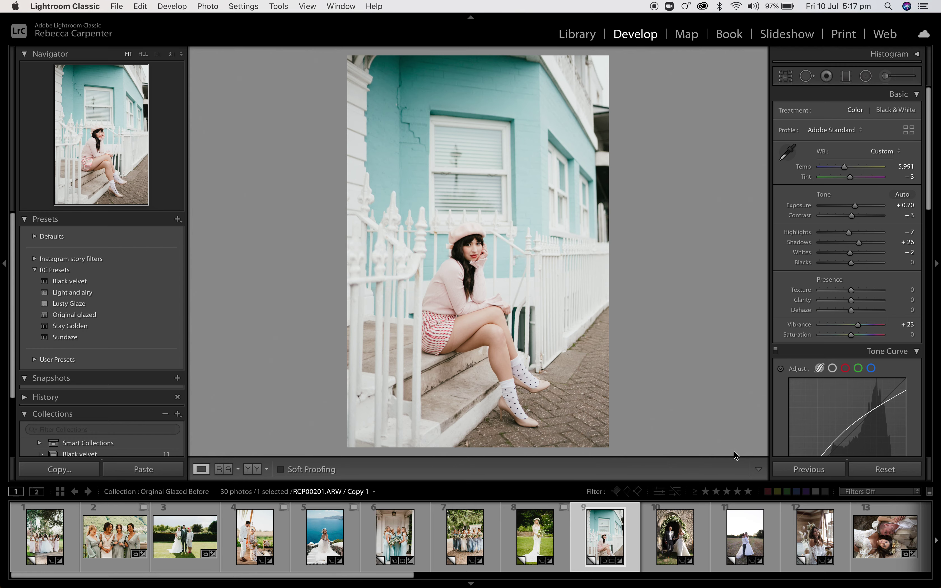
key("backslash")
key("backslash")
Step: Apply the Original glazed preset to the tenth photo, RCP05139.ARW, of the couple under the floral arch, and set Exposure to +1.05
key("Right")
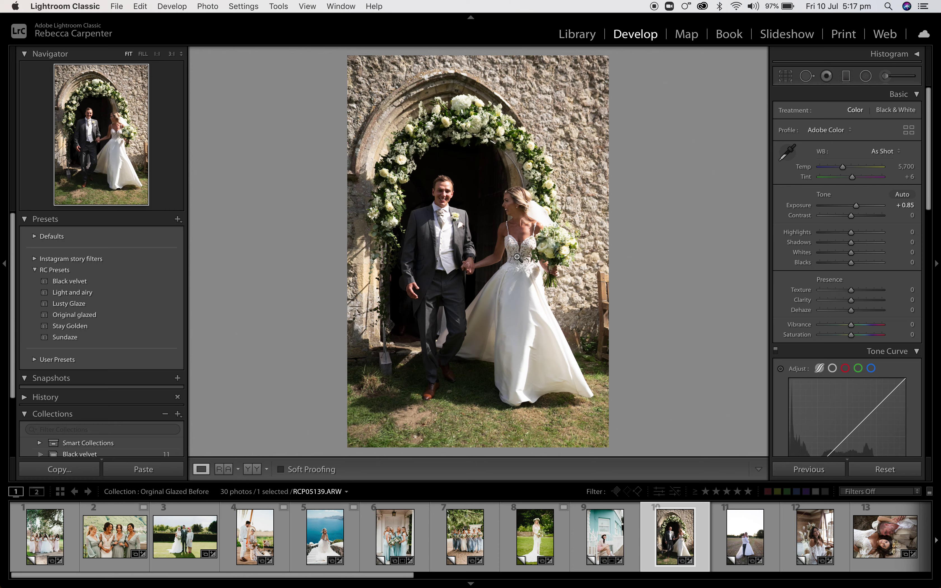
left_click(122, 318)
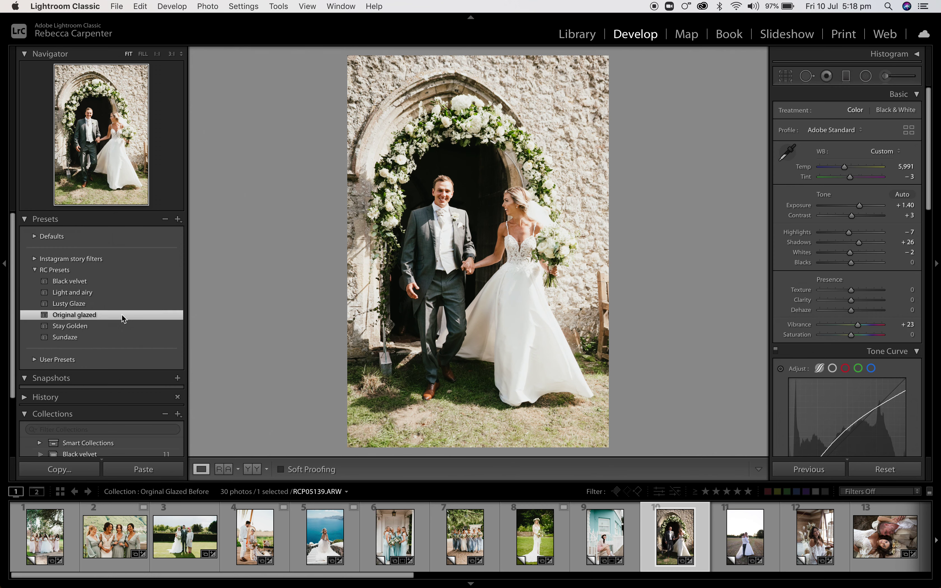
left_click_drag(862, 204, 861, 209)
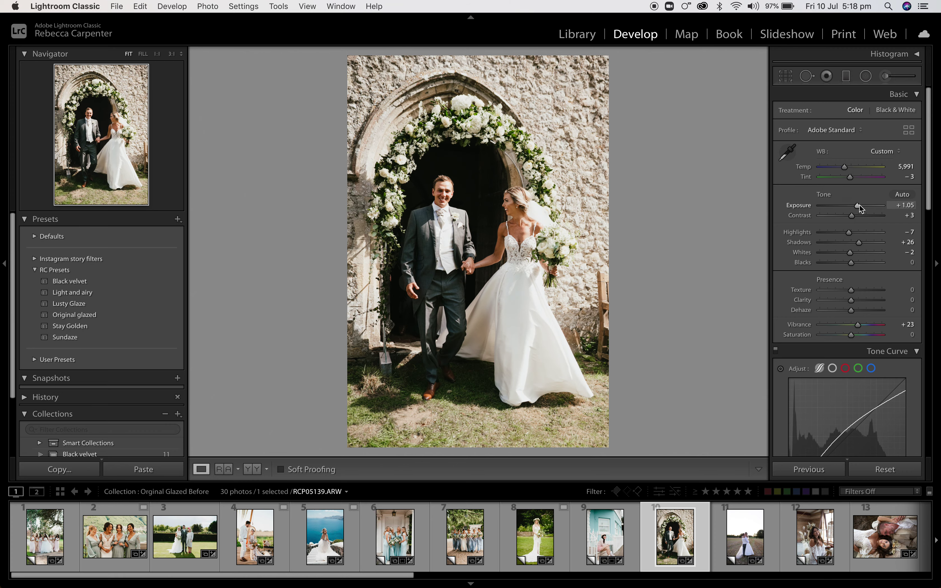
Step: Apply the Original glazed preset to the eleventh photo, RCP06814.ARW, and warm it to Temp 12,433 with Exposure at +1.10
left_click(767, 551)
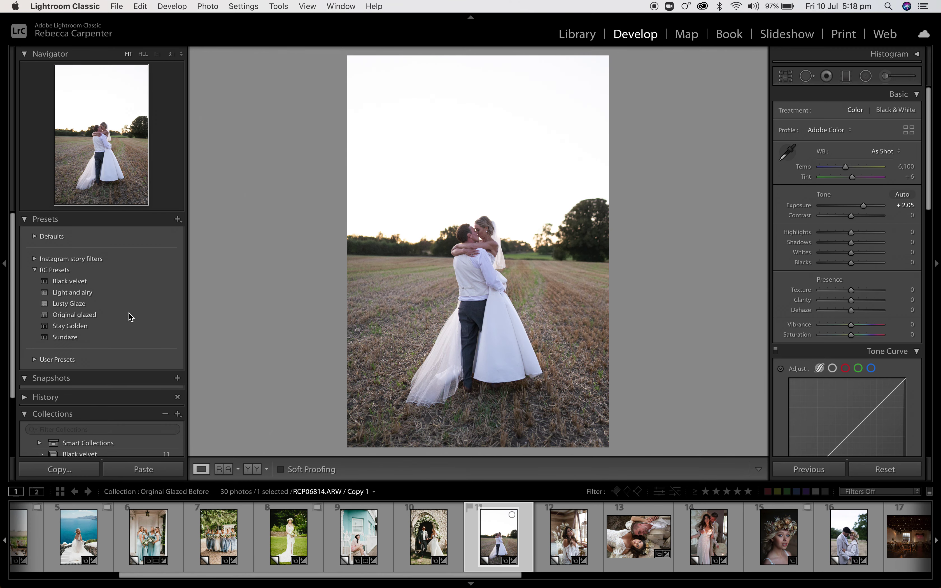
left_click(98, 315)
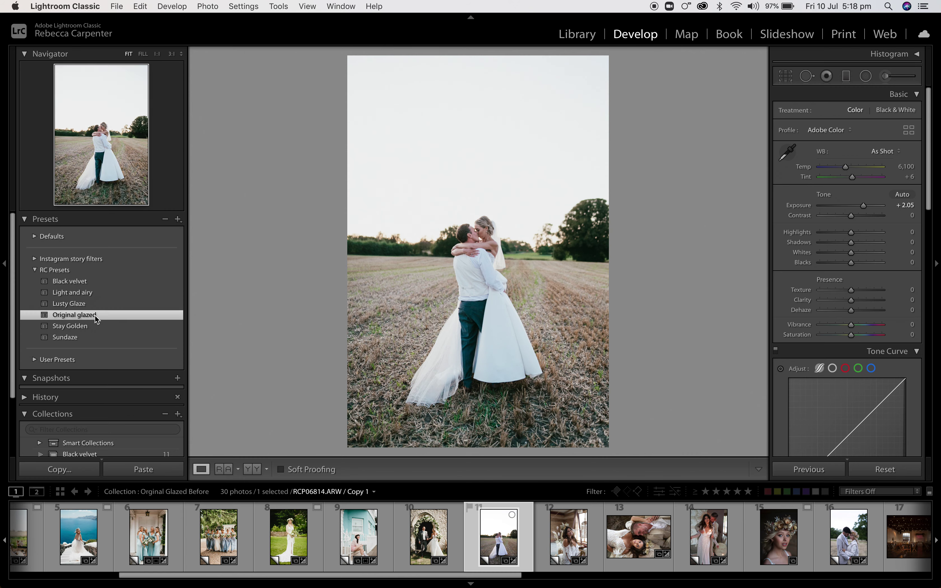
left_click_drag(854, 167, 867, 173)
left_click(860, 206)
left_click_drag(860, 209, 859, 208)
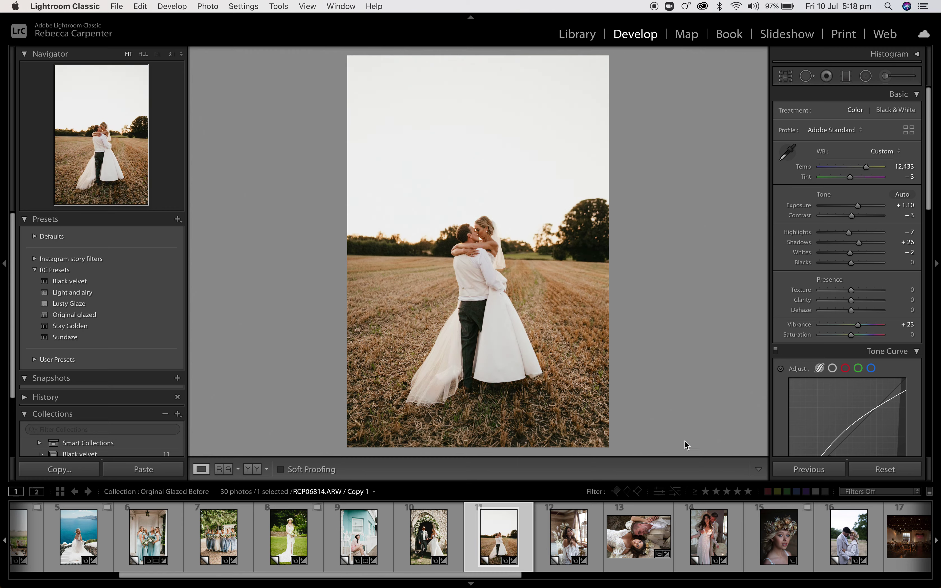
Step: Apply the Original glazed preset to the twelfth photo, RCB00699.ARW, and compare it with the before version
left_click(581, 544)
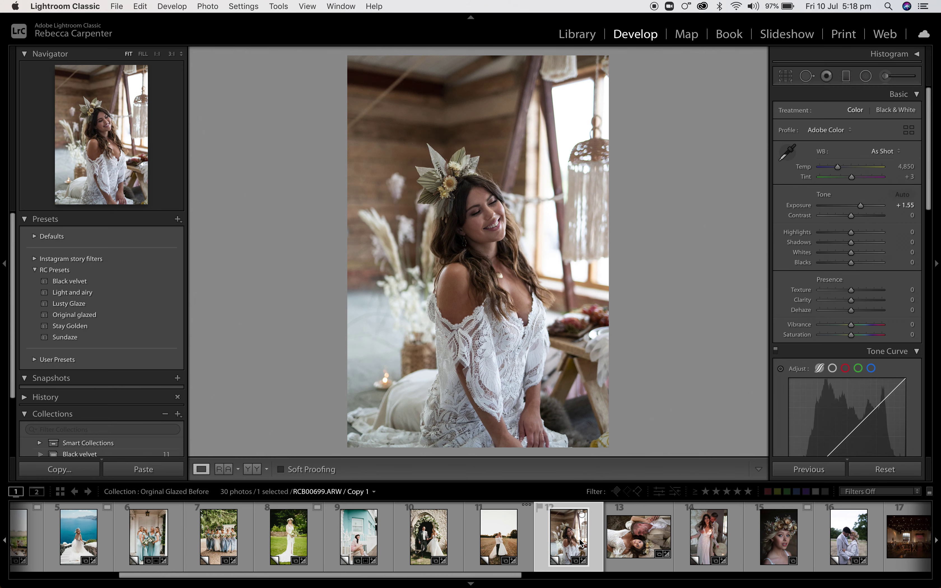
left_click(152, 316)
left_click(151, 316)
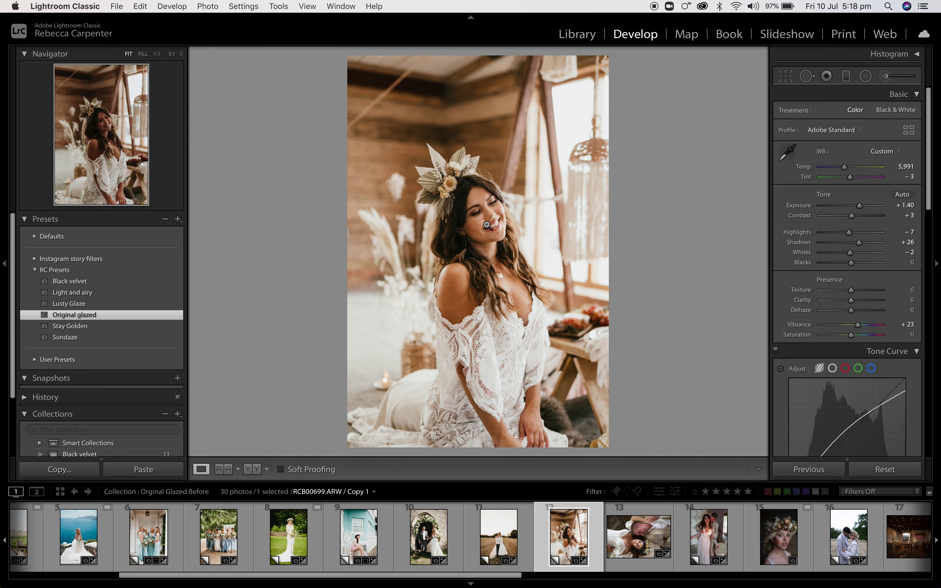
key("backslash")
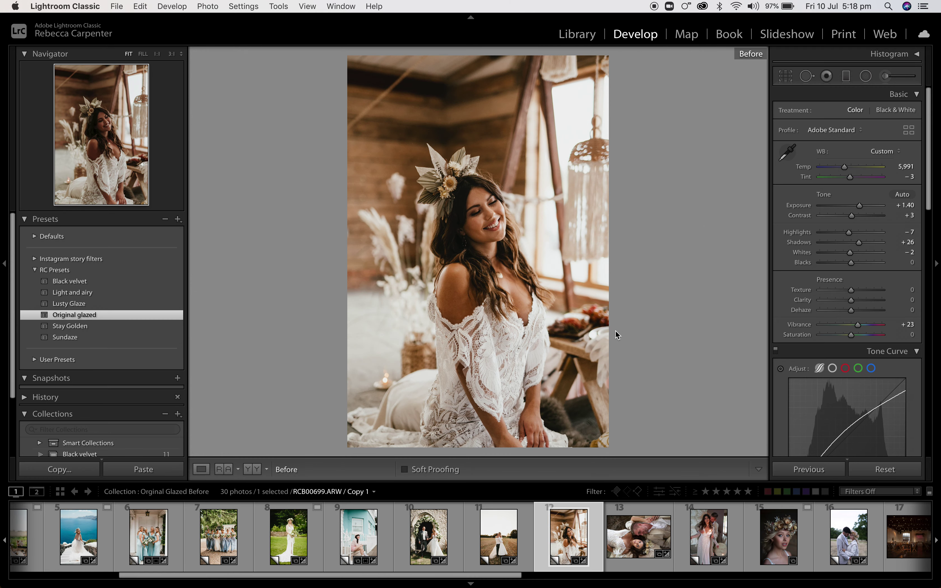
key("backslash")
Step: Set the tone of the photo of the bride in the lace dress to Exposure +1.20, Blacks -20, Whites +38 and Shadows +46
left_click_drag(862, 208, 861, 209)
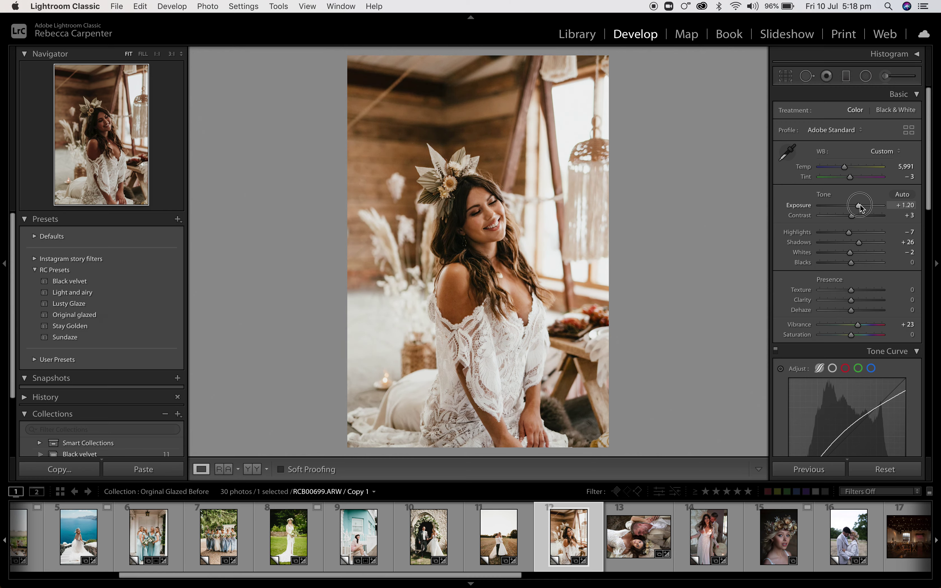
left_click(845, 263)
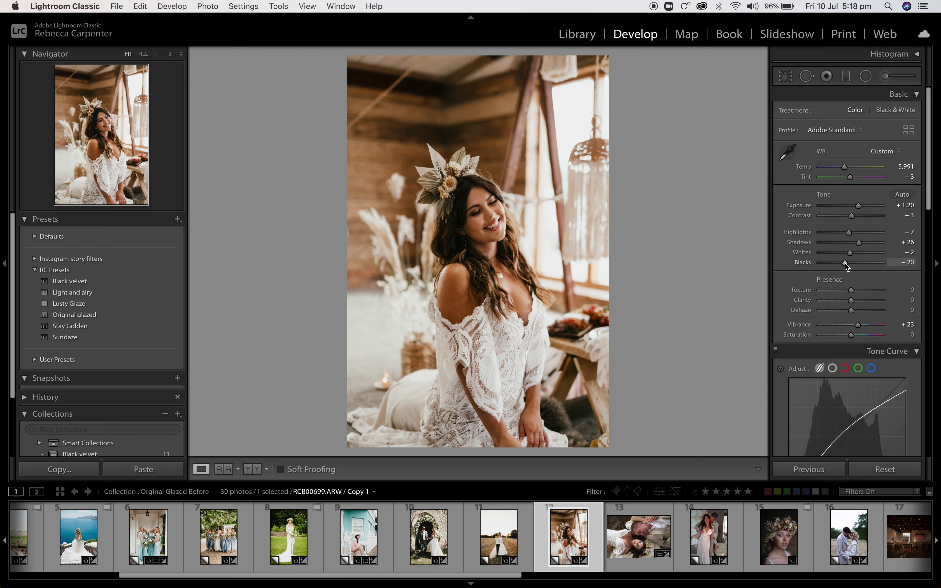
left_click(859, 257)
left_click_drag(858, 257, 871, 255)
left_click(867, 246)
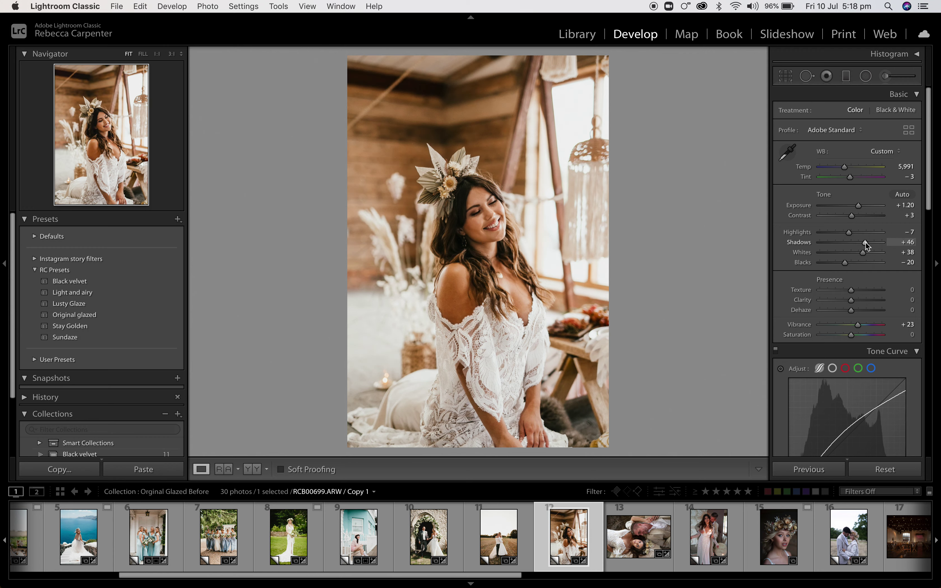
Step: Apply the Original glazed preset to the thirteenth photo, RCP08074.ARW, of the couple lying down
left_click(630, 539)
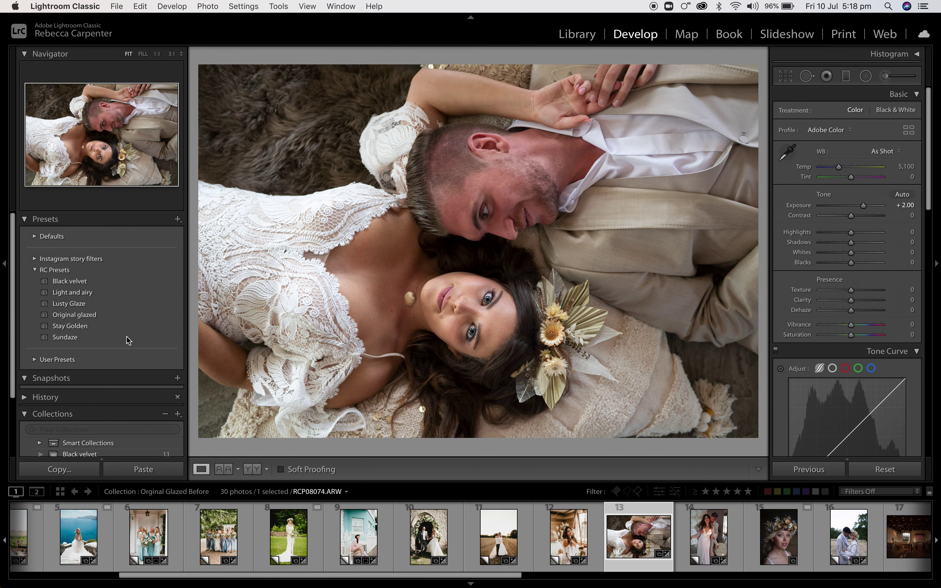
left_click(115, 318)
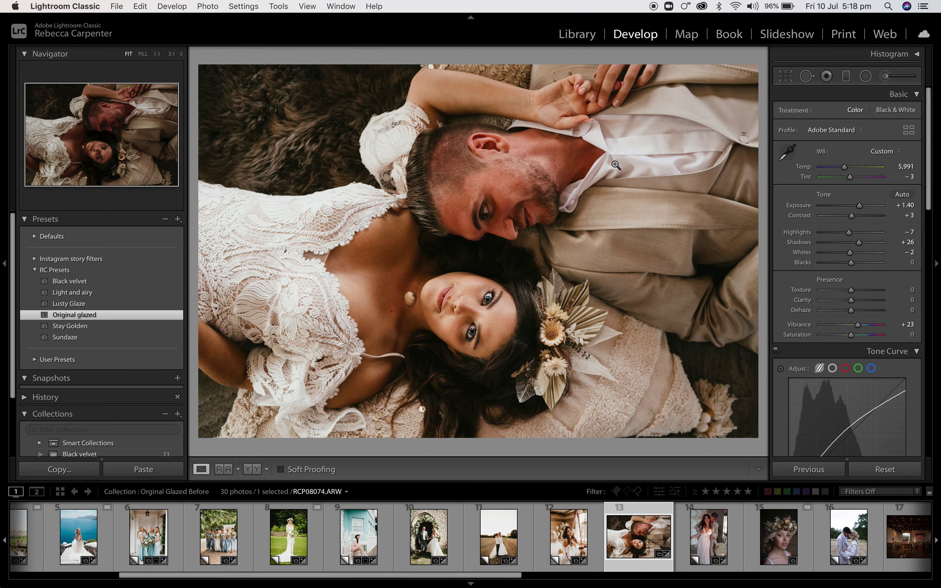
Step: Apply the Original glazed preset to the fourteenth photo, RCB00776.ARW, of the couple holding sparklers
scroll(512, 545, "down", 3)
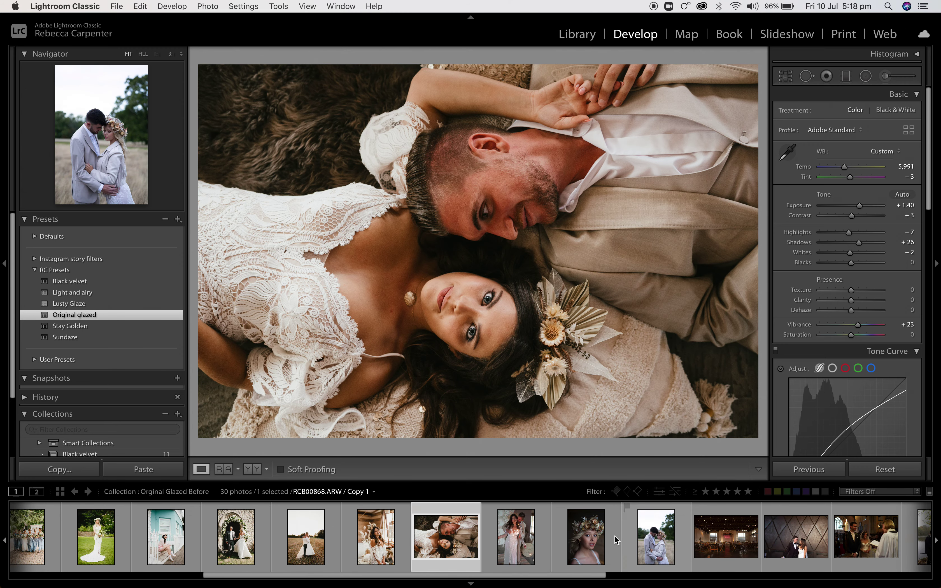
left_click(513, 549)
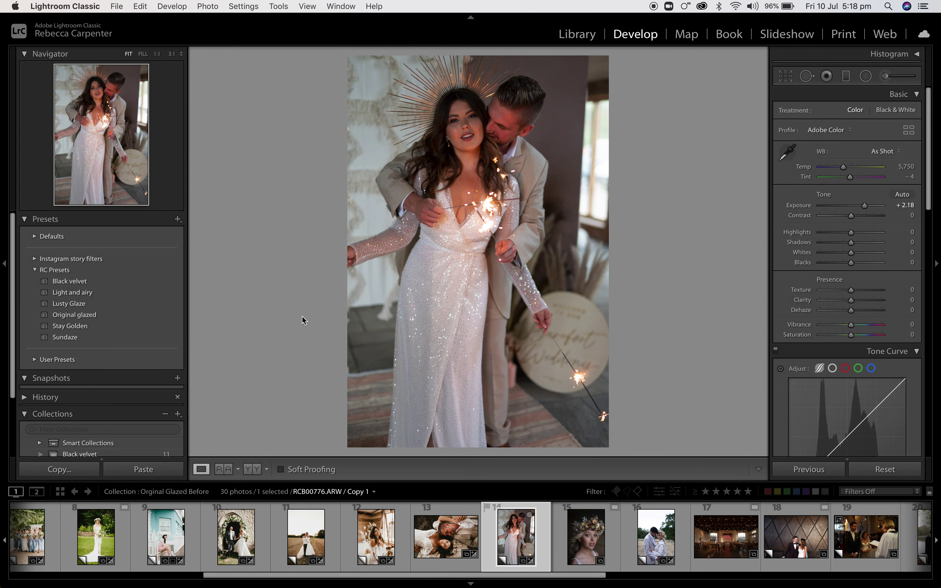
left_click(121, 316)
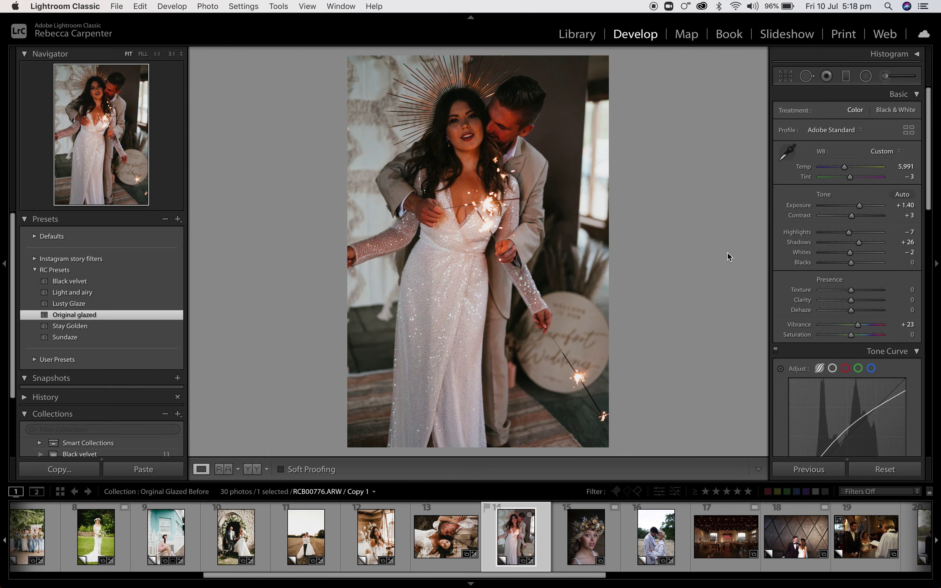
Step: Adjust the sparkler photo to Exposure +1.60, Temp 7,126, Shadows +51 and Blacks -44
left_click(860, 205)
left_click(852, 167)
left_click(866, 243)
left_click_drag(866, 244, 867, 244)
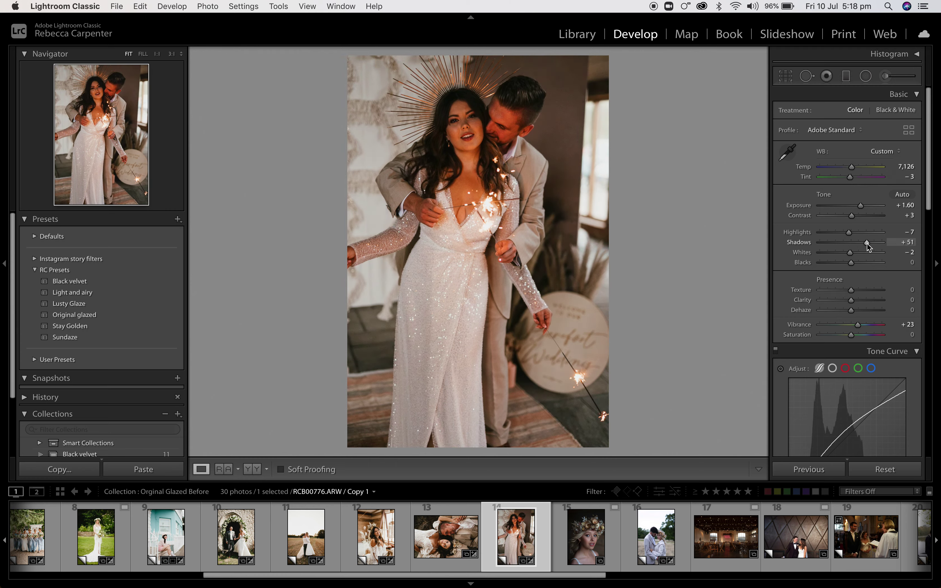
left_click(843, 264)
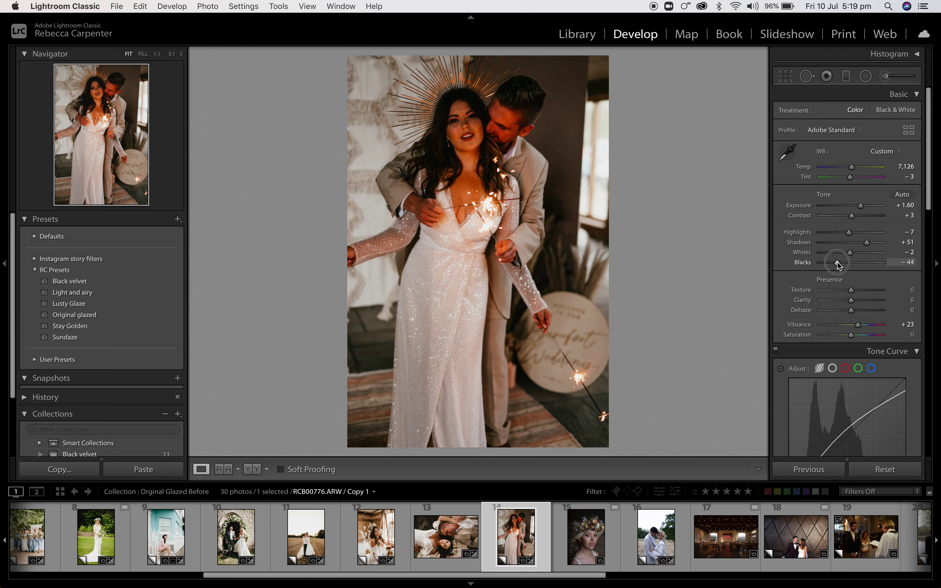
Step: Raise the sparkler photo's Shadows to +61 and its Exposure to +1.80
left_click(870, 243)
left_click(862, 208)
left_click_drag(862, 210, 864, 210)
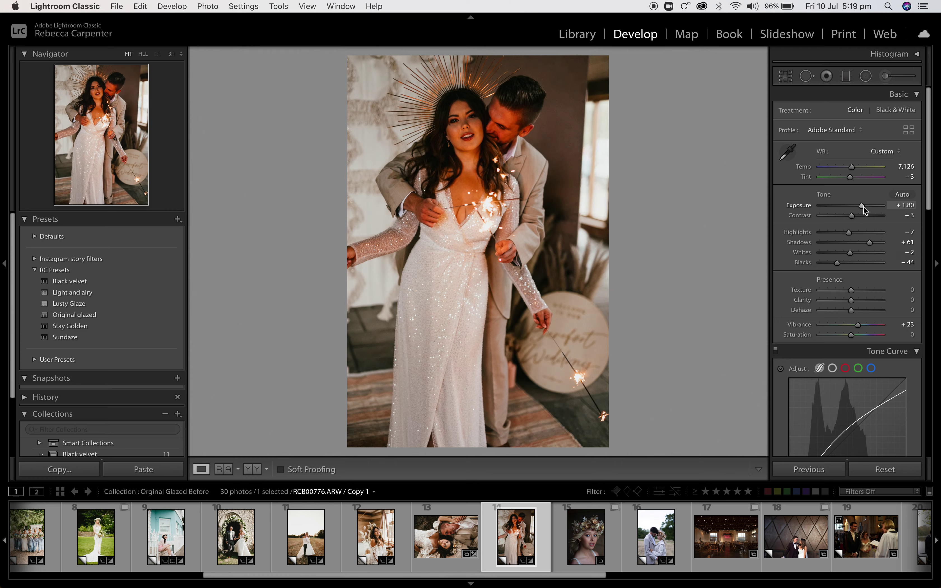
Step: Apply the Original glazed preset to the fifteenth photo, DSC08116.ARW, and set Exposure +0.20, Blacks -19 and Highlights +20
left_click(583, 548)
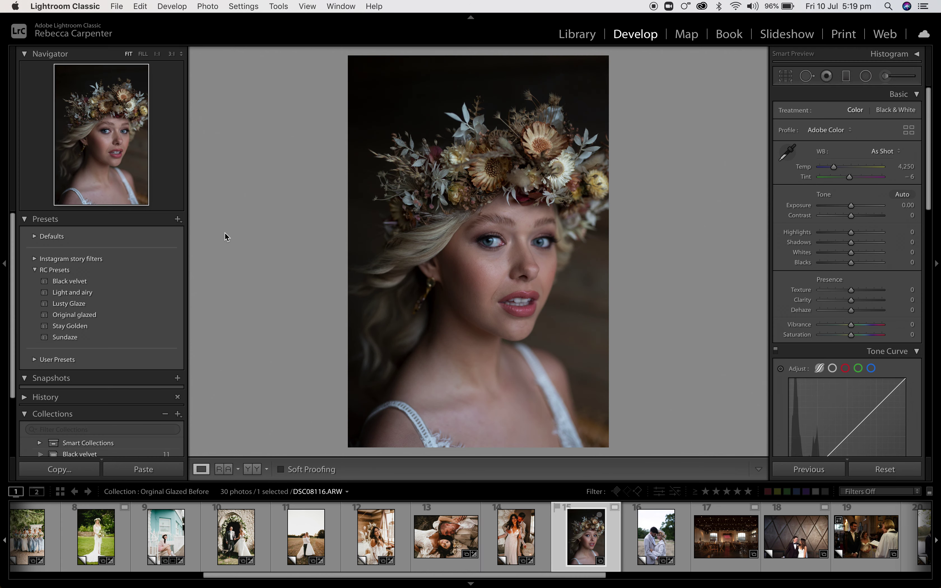
left_click(118, 318)
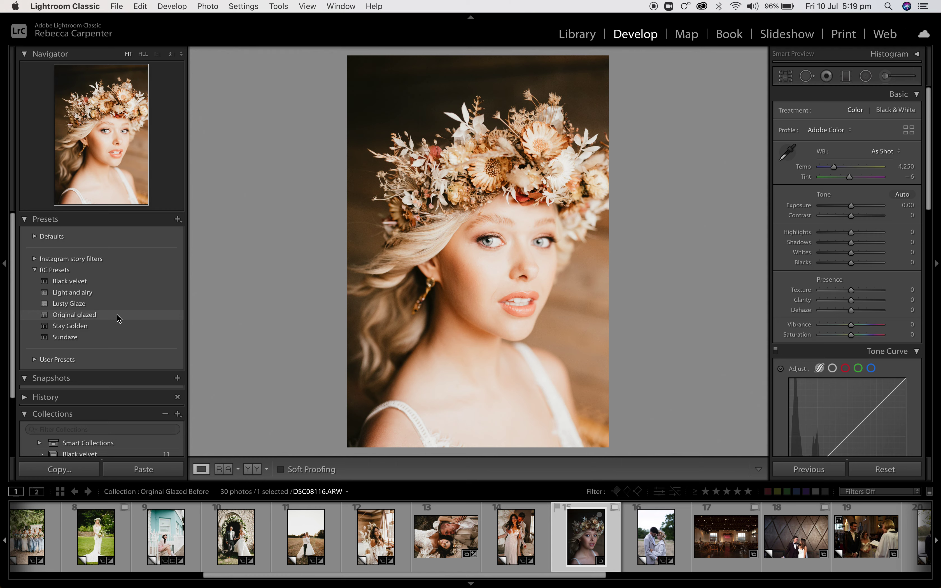
left_click(117, 314)
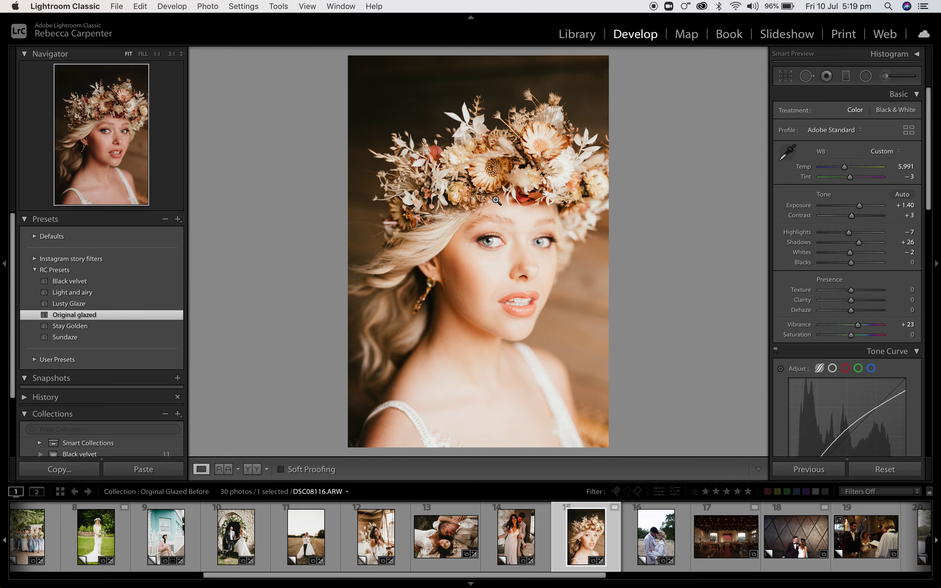
left_click_drag(861, 209, 853, 208)
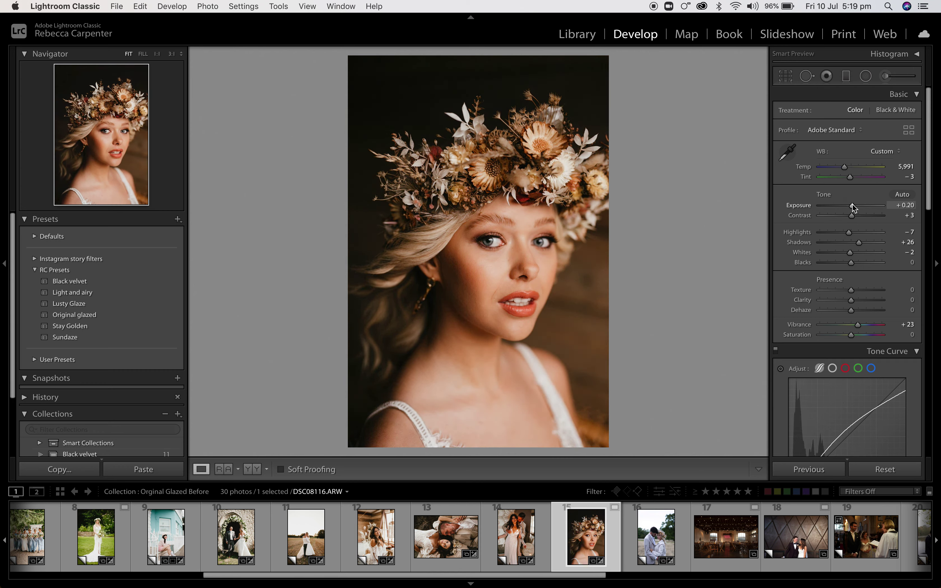
left_click_drag(851, 263, 857, 234)
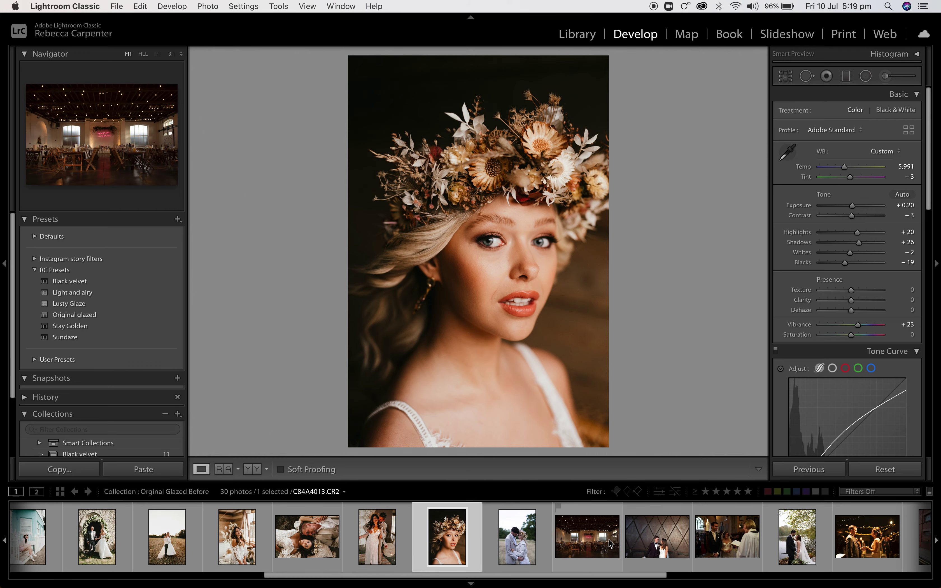
Step: Apply the Original glazed preset to the sixteenth photo, RCB00868.ARW, set Temp 9,271 and Exposure +1.80, and raise the Shadows
left_click(657, 542)
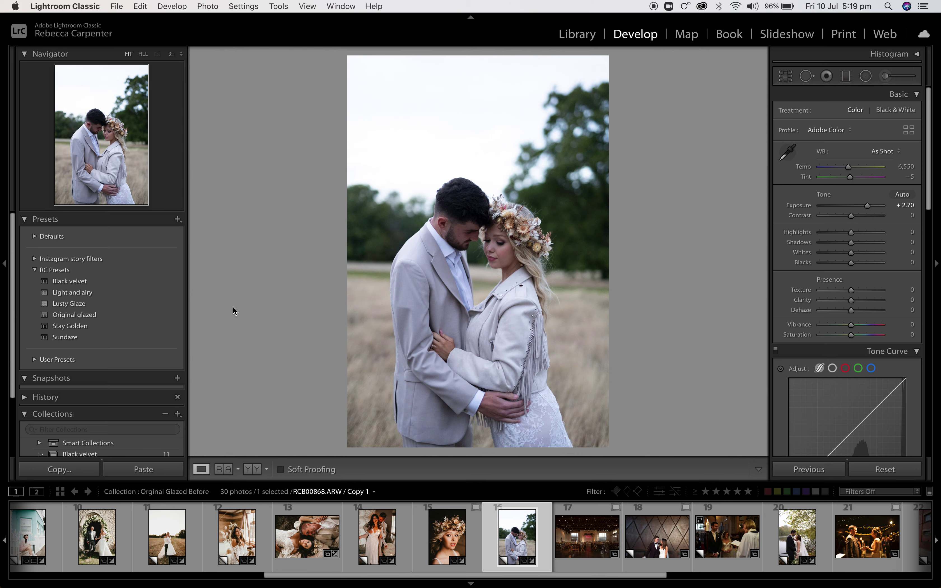
left_click(111, 316)
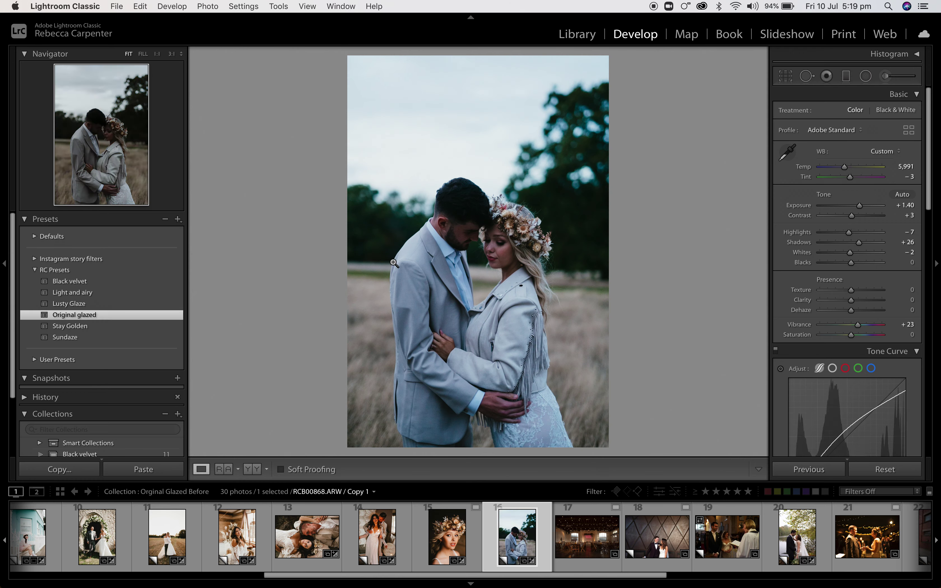
left_click(859, 167)
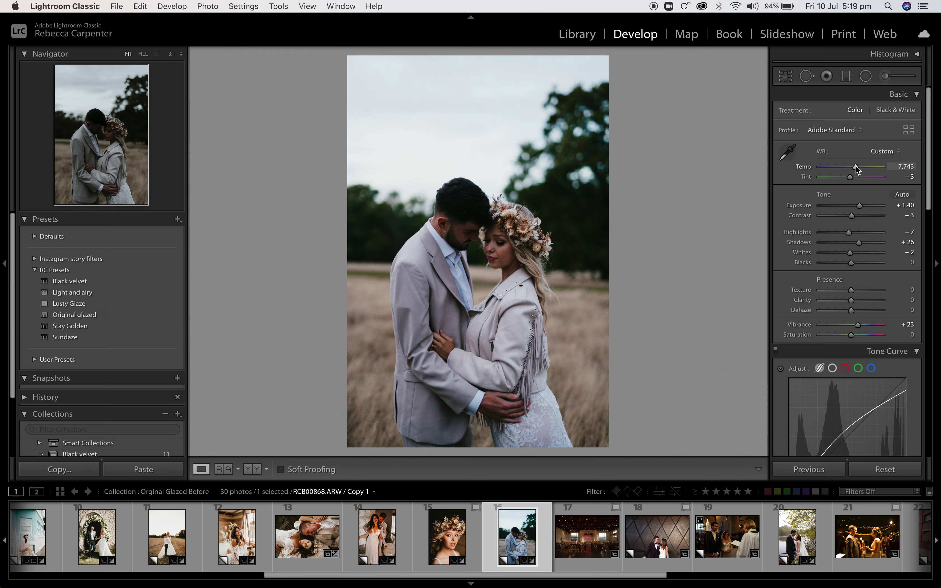
left_click(861, 206)
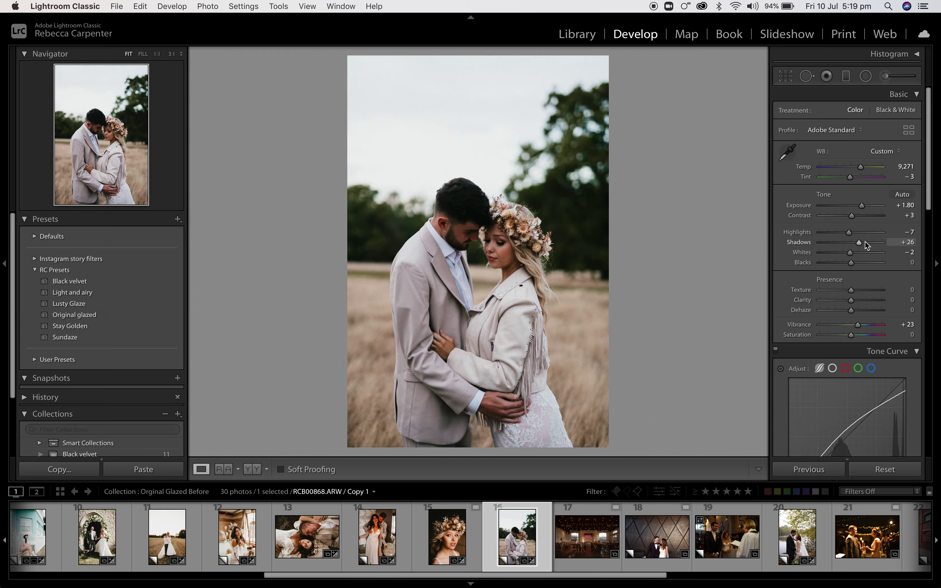
left_click(866, 243)
Step: Apply the Original glazed preset to the seventeenth photo, C84A4013.CR2, of the reception hall, and set its Exposure to +1.10
left_click(573, 550)
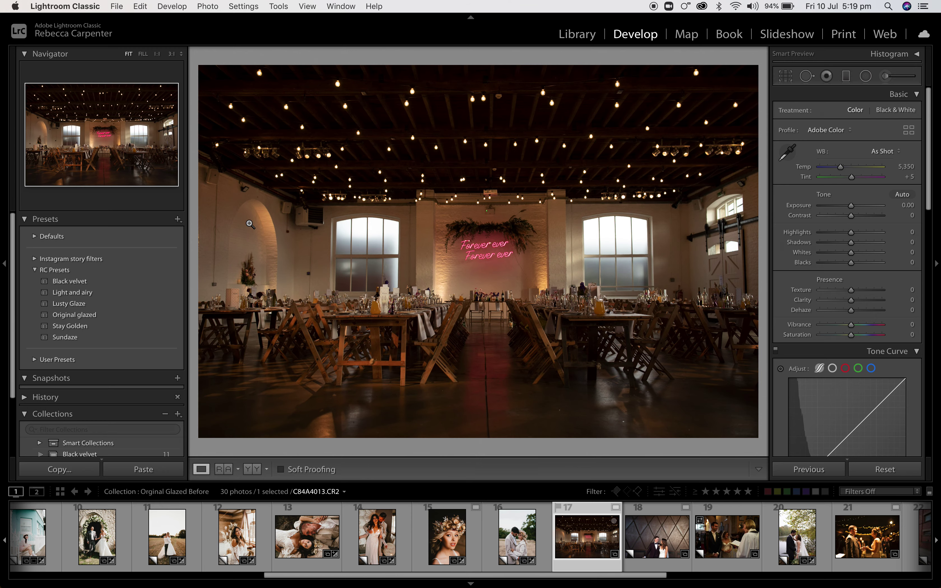
left_click(106, 315)
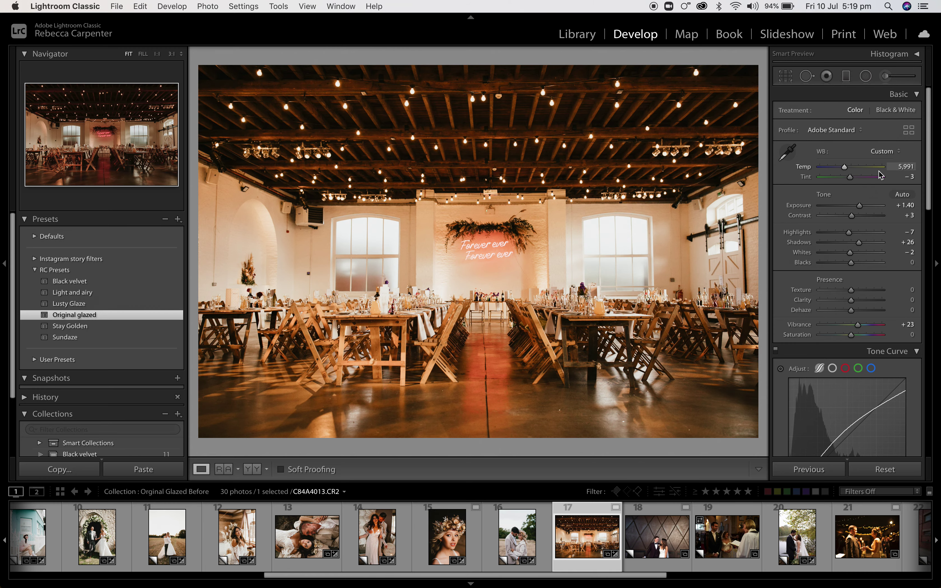
left_click_drag(859, 205, 857, 205)
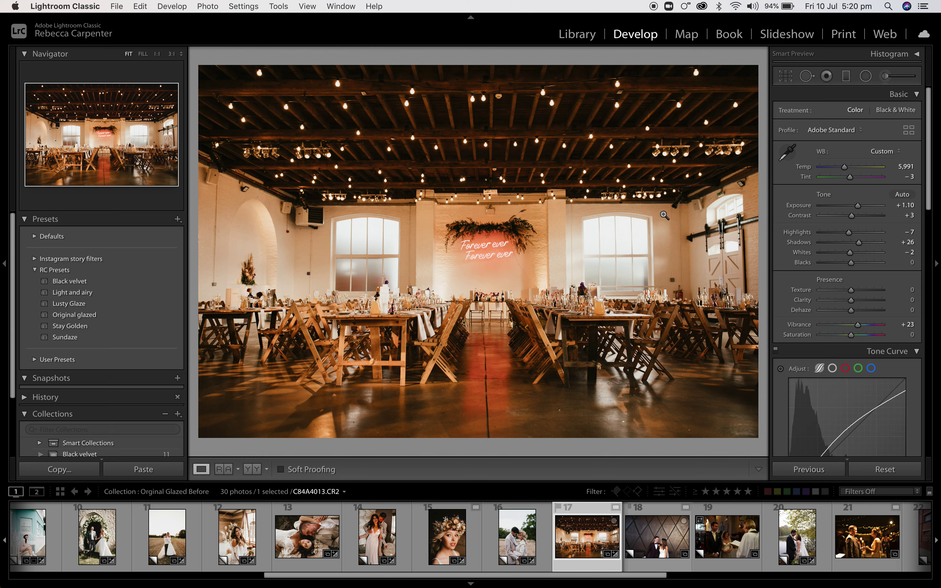
Step: Apply the Original glazed preset to the eighteenth photo, C84A4692.CR2, of the couple against the diamond-patterned wall
scroll(391, 547, "down", 4)
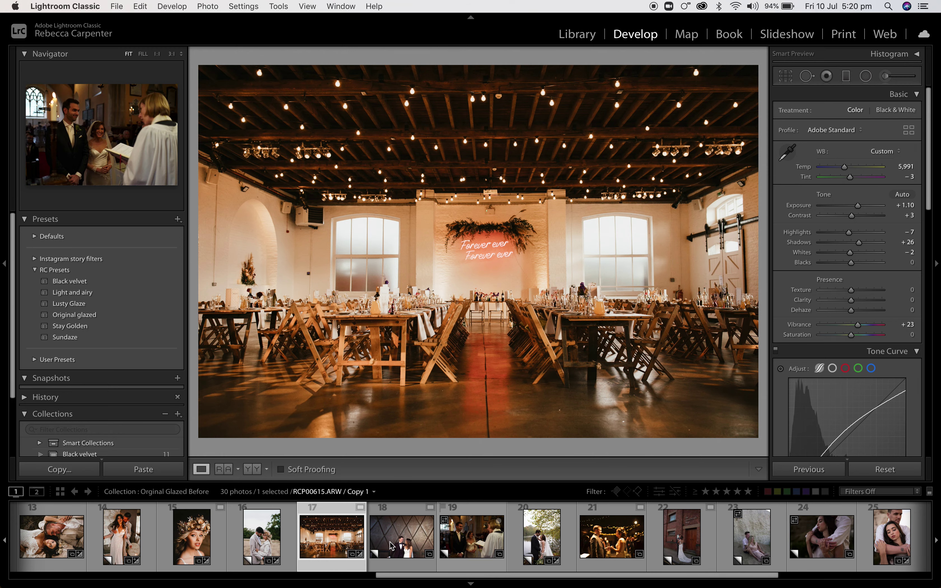
left_click(375, 542)
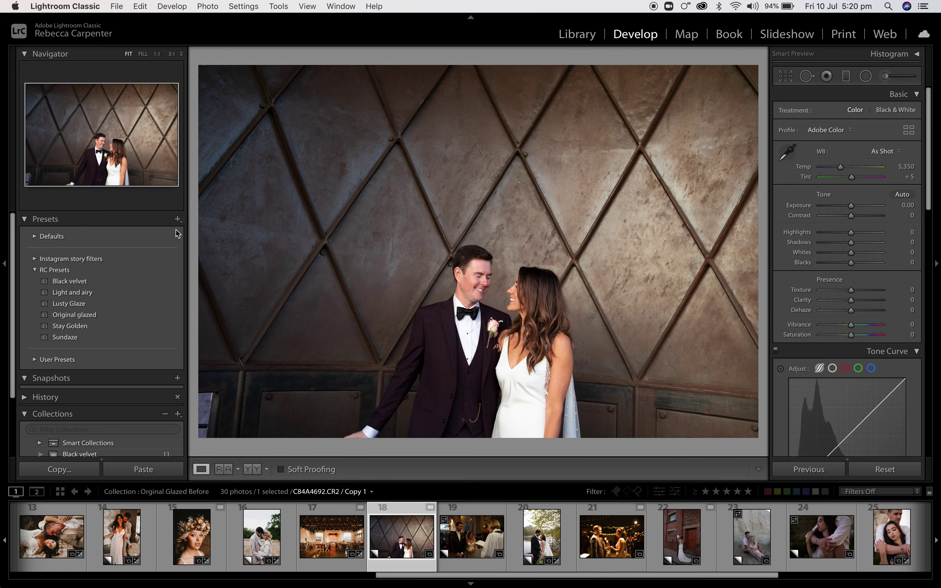
left_click(94, 315)
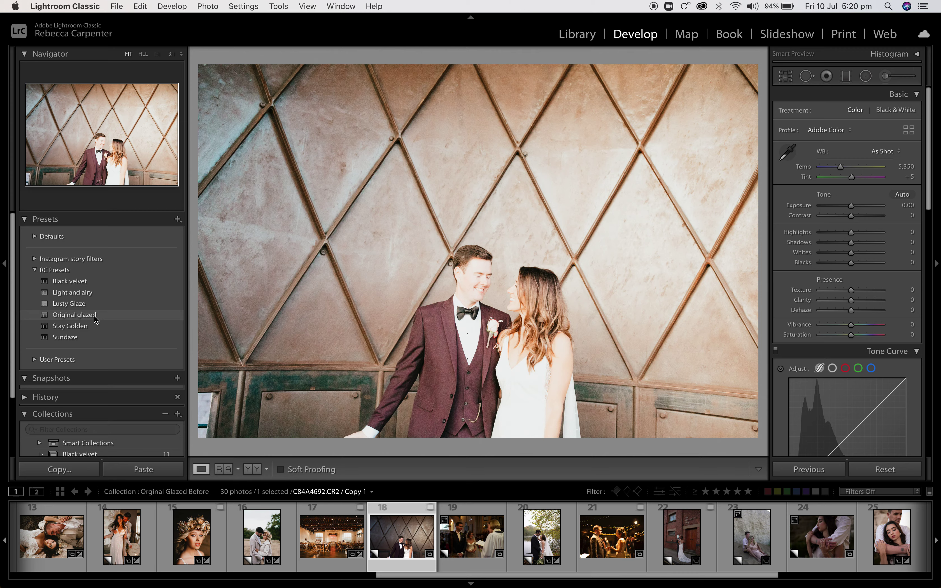
left_click(94, 315)
Step: Adjust the diamond-wall photo to Exposure -0.15, Temp 7,148 and Blacks -20, and check it with the interface lights dimmed
left_click_drag(868, 209, 850, 208)
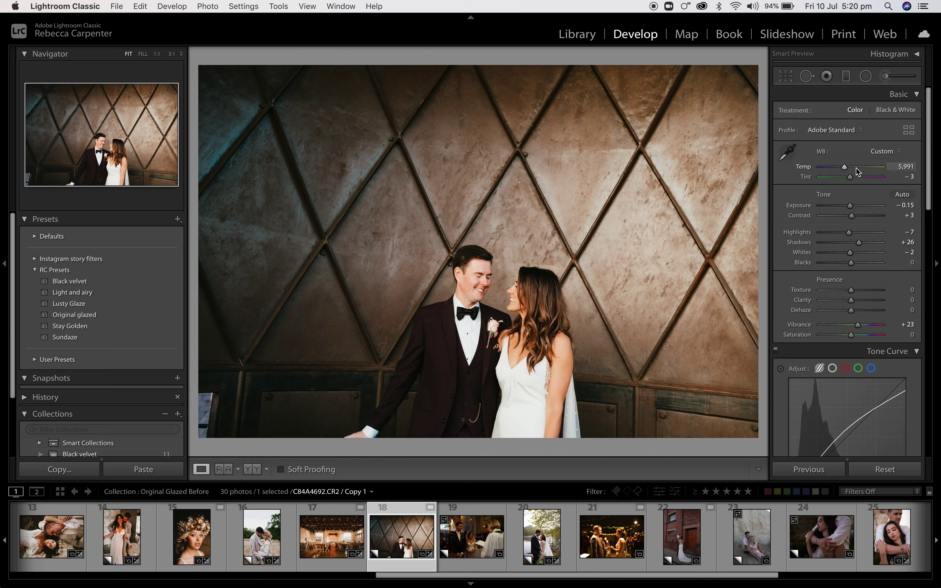
left_click_drag(855, 168, 851, 169)
left_click(843, 264)
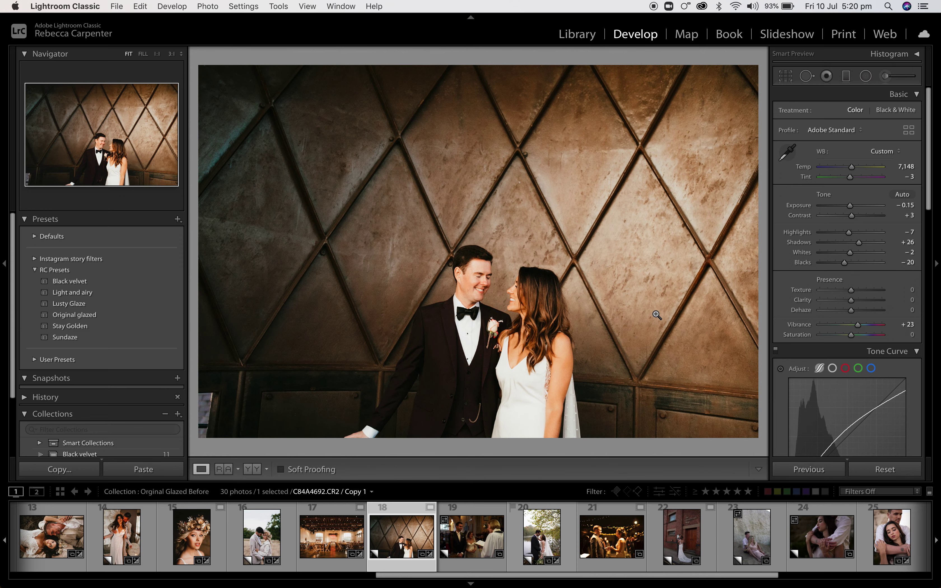
key("l")
key("l")
key("l")
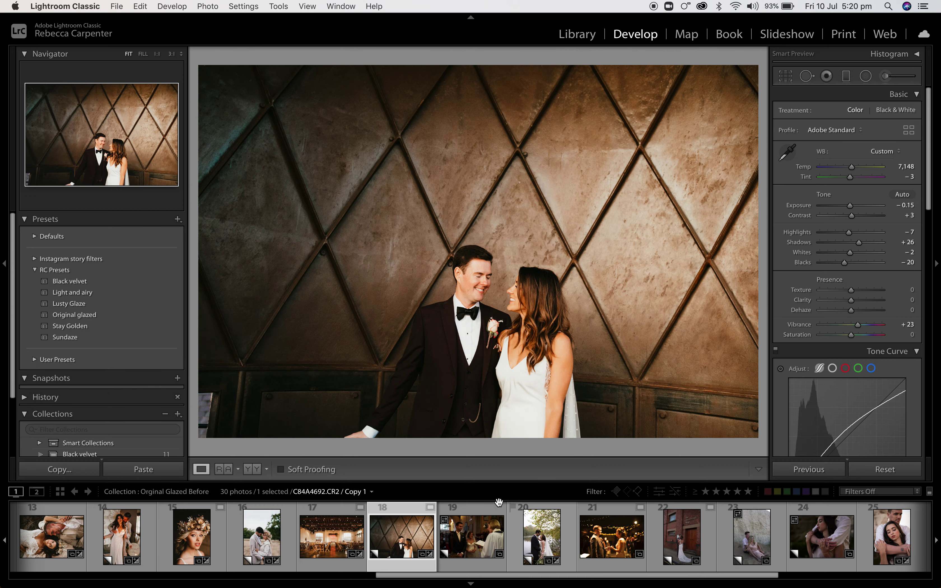
Step: Apply the Original glazed preset to the nineteenth photo, RCP00615.ARW, and set Exposure +0.70, Temp 4,907 and Shadows +36
left_click(472, 542)
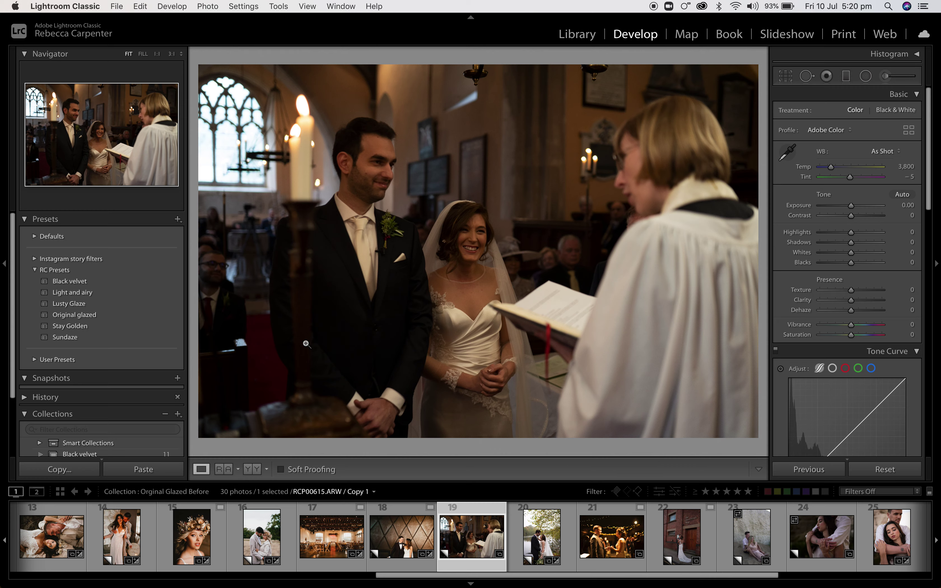
left_click(111, 316)
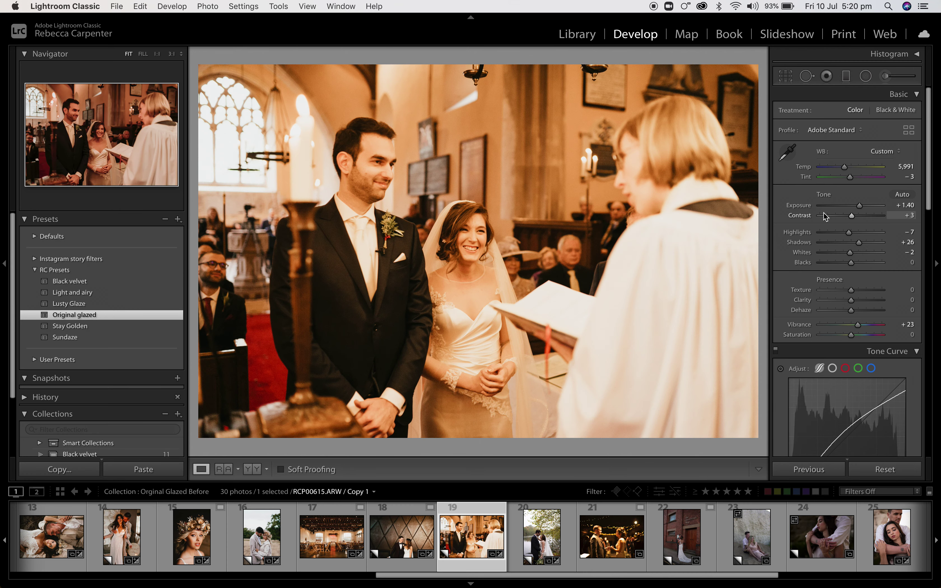
left_click_drag(863, 207, 857, 207)
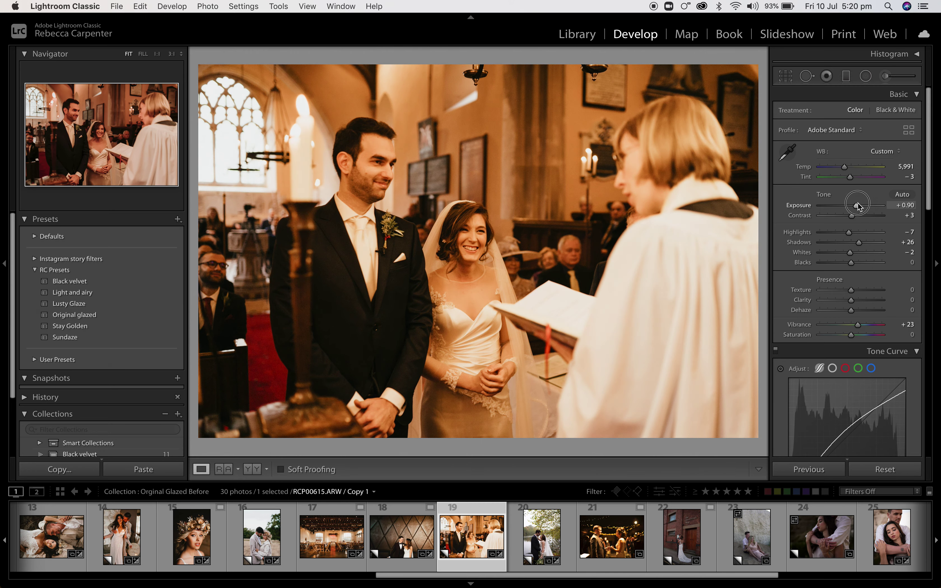
left_click_drag(845, 167, 837, 168)
left_click_drag(860, 243, 864, 245)
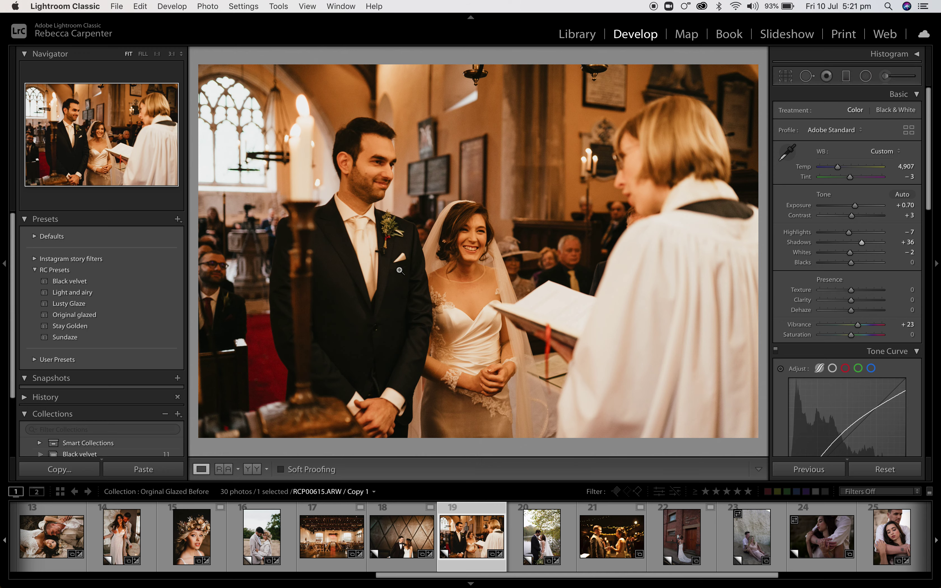
Step: Apply the Original glazed preset to the twentieth photo, RCP00988.ARW, of the couple by the lake
scroll(568, 525, "right", 3)
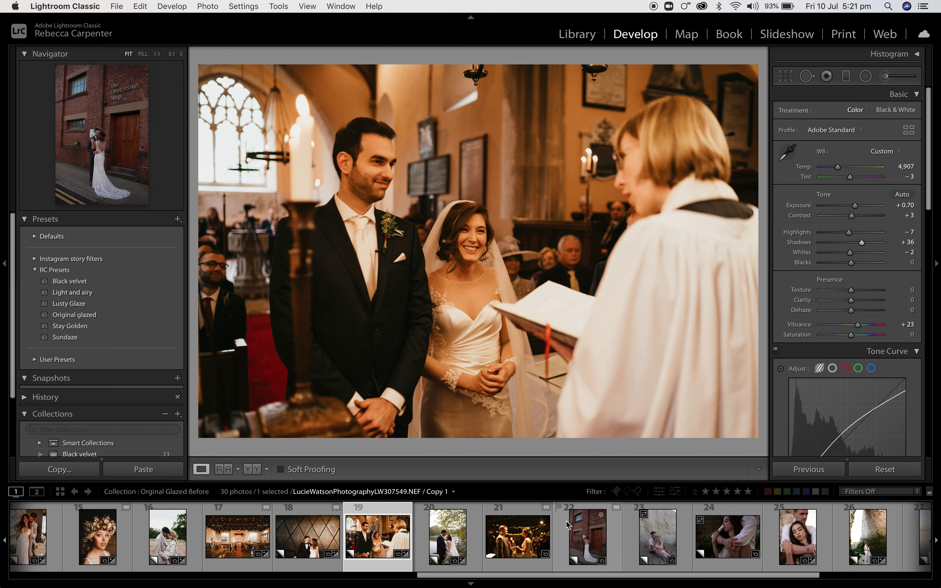
left_click(440, 538)
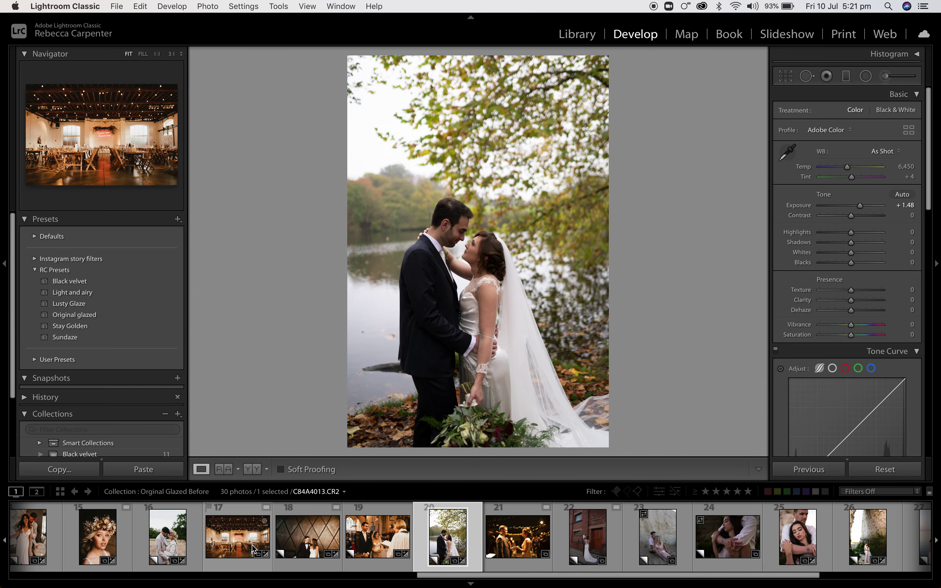
left_click(140, 317)
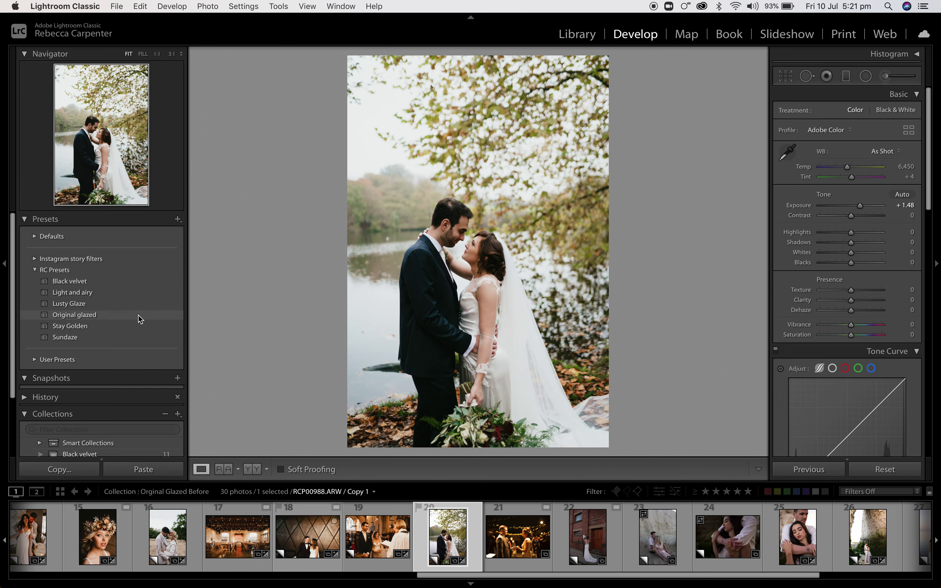
left_click(141, 316)
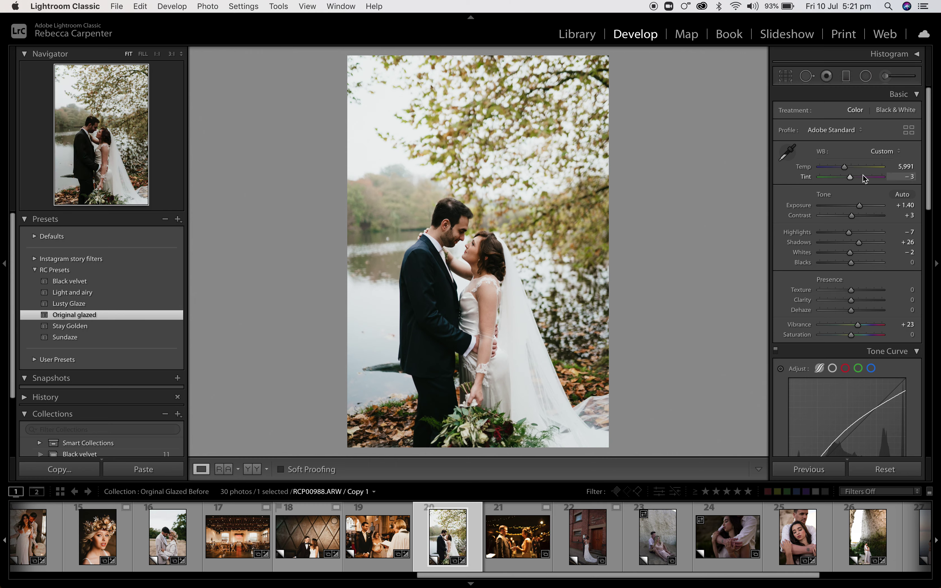
Step: Set the lakeside photo to Temp 7,790 and Exposure +1.60, and inspect the couple up close
left_click(852, 168)
left_click_drag(851, 166, 855, 167)
left_click_drag(859, 206, 862, 211)
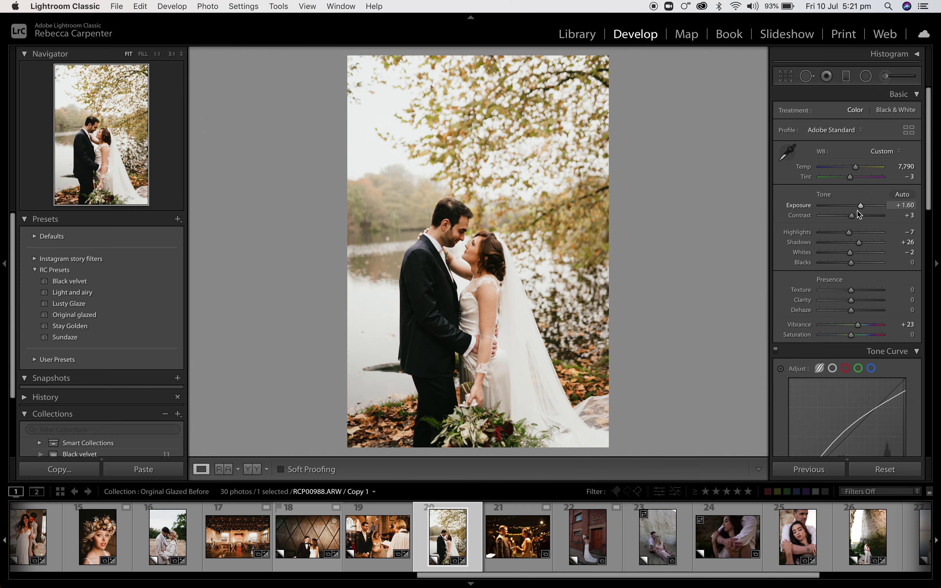
left_click(489, 284)
left_click_drag(389, 246, 502, 171)
left_click_drag(371, 151, 372, 252)
left_click(130, 54)
Step: Apply the Original glazed preset to the twenty-first photo, of the couple holding hands under string lights
left_click(498, 552)
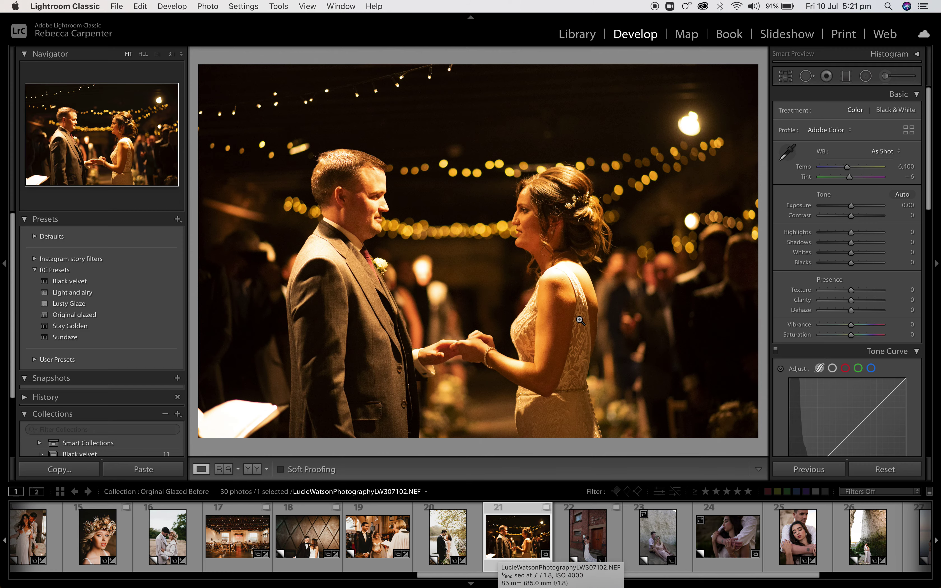
left_click(96, 317)
left_click(96, 319)
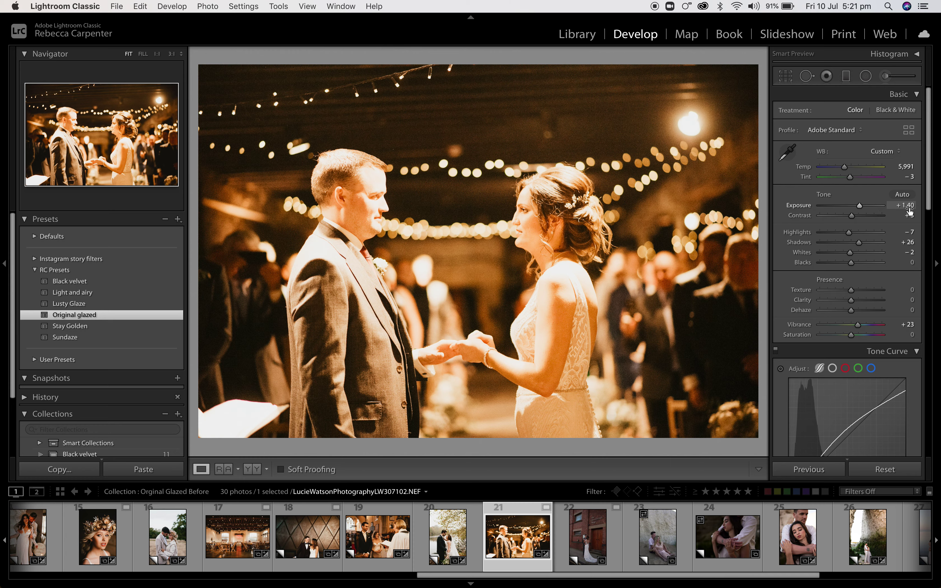
Step: Set the string-lights photo's Exposure to +0.35 and compare the edit with the Before view
left_click_drag(860, 207, 853, 206)
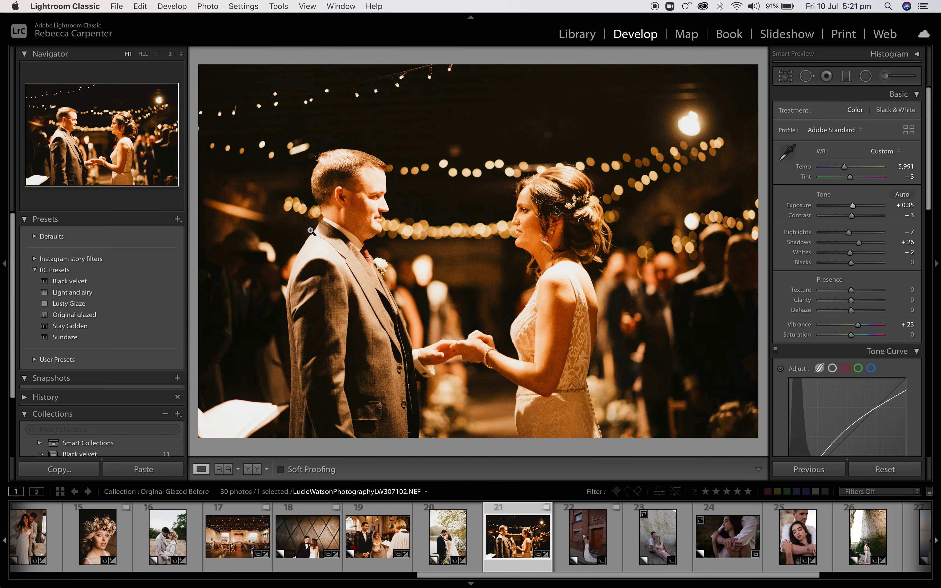
key("backslash")
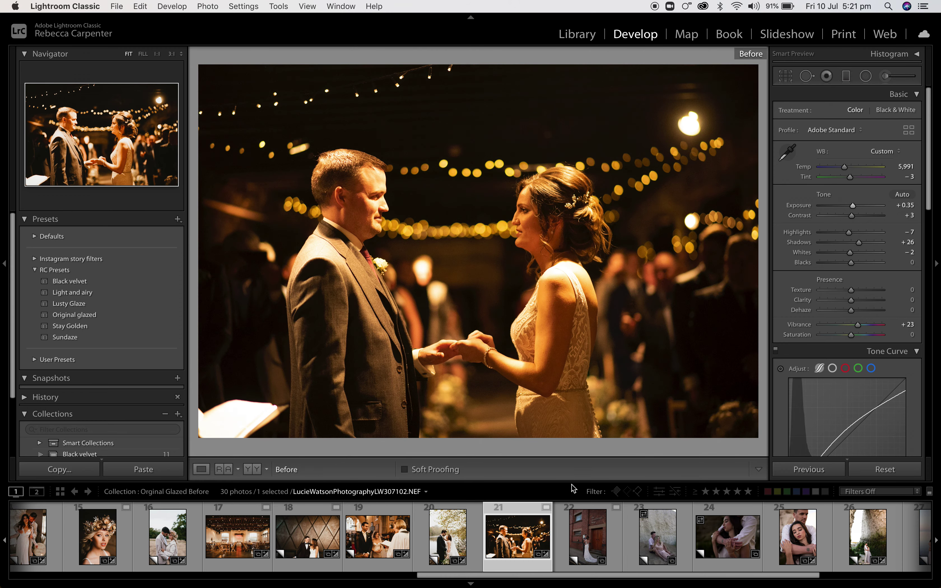
key("backslash")
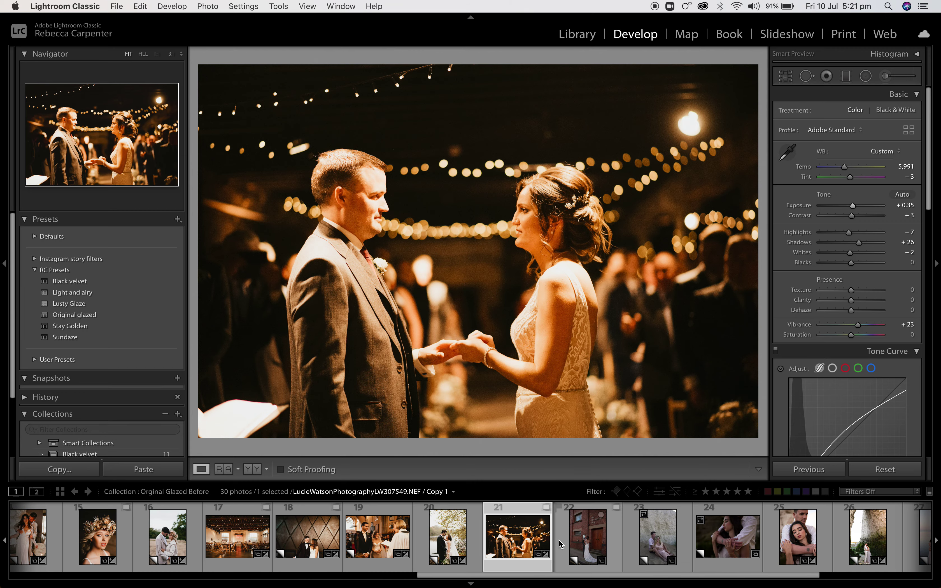
Step: Apply the Original glazed preset to the twenty-second photo, of the couple outside the Electrician's Shop
left_click(591, 542)
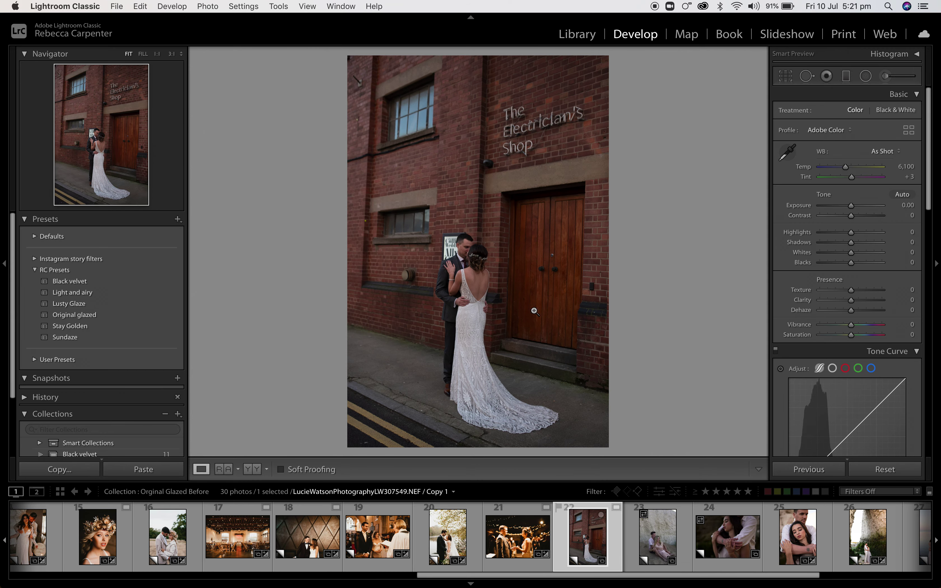
left_click(133, 316)
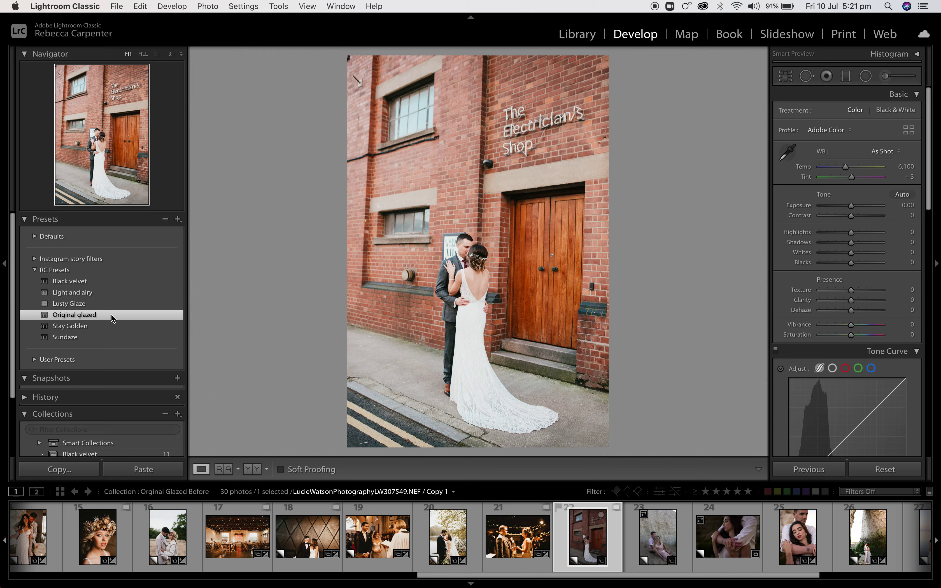
Step: Set the Exposure of the Electrician's Shop photo to +0.90
left_click_drag(860, 206, 857, 210)
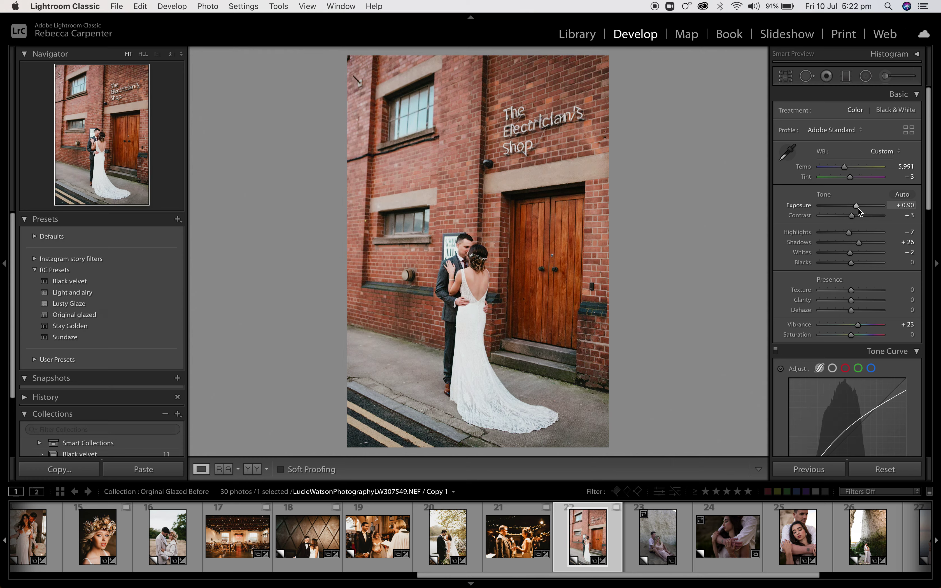
Step: Apply the Original glazed preset to the twenty-third photo, of the couple sitting on sand, and set Exposure to +0.35 and Temp to 10,510
left_click(654, 539)
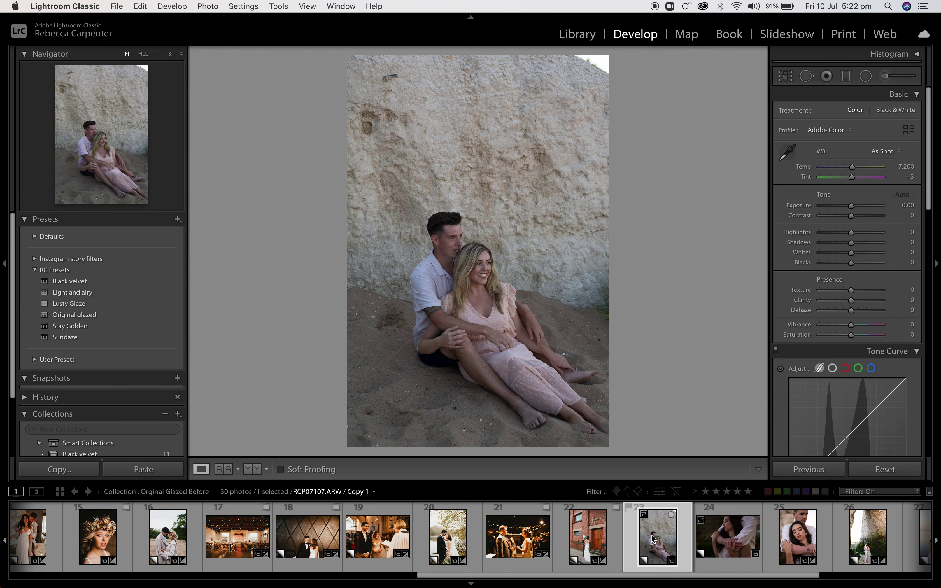
left_click(78, 315)
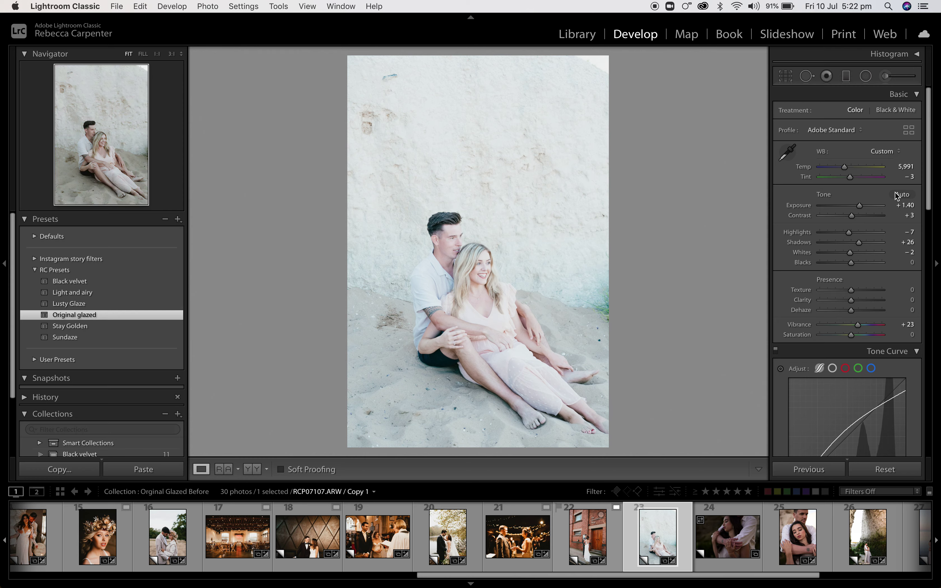
left_click_drag(860, 205, 855, 208)
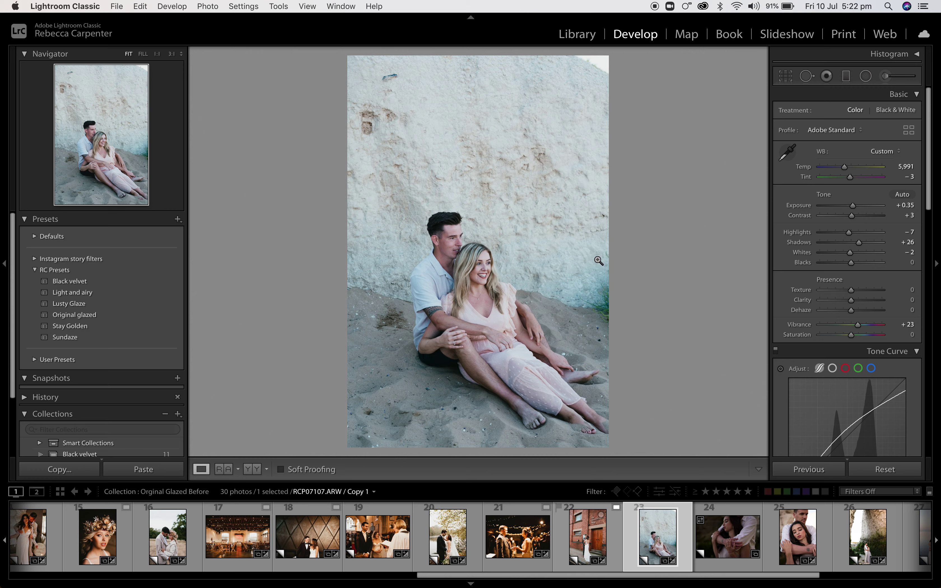
left_click_drag(844, 166, 863, 168)
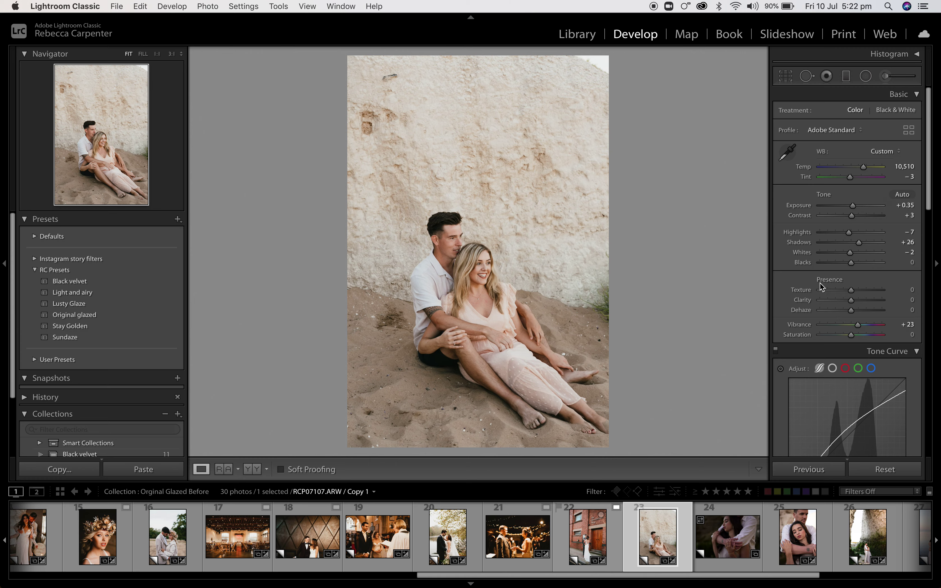
Step: Set the sand photo's Highlights to -27, Shadows to +42 and Blacks to -39, and inspect the couple up close
left_click_drag(850, 264, 844, 234)
key("l")
key("l")
key("l")
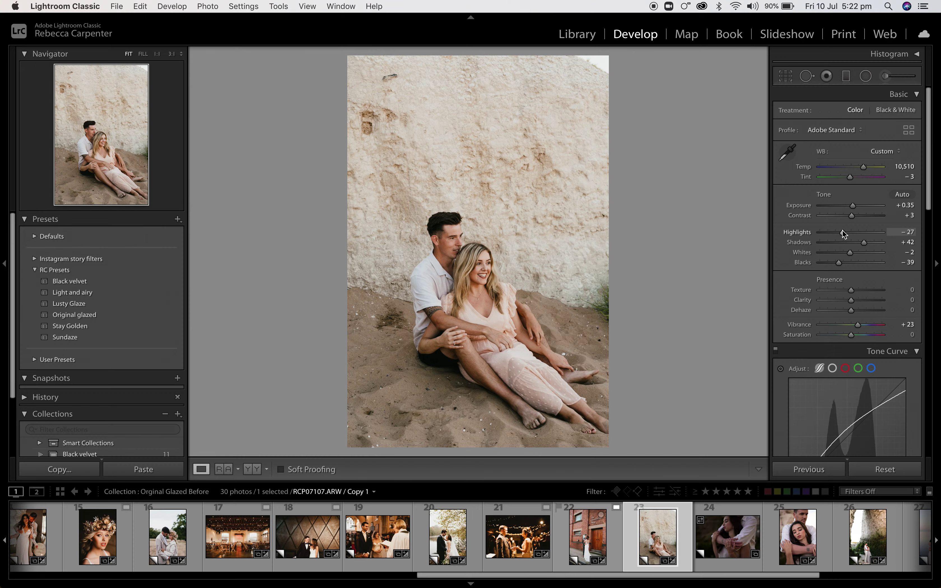
left_click(503, 331)
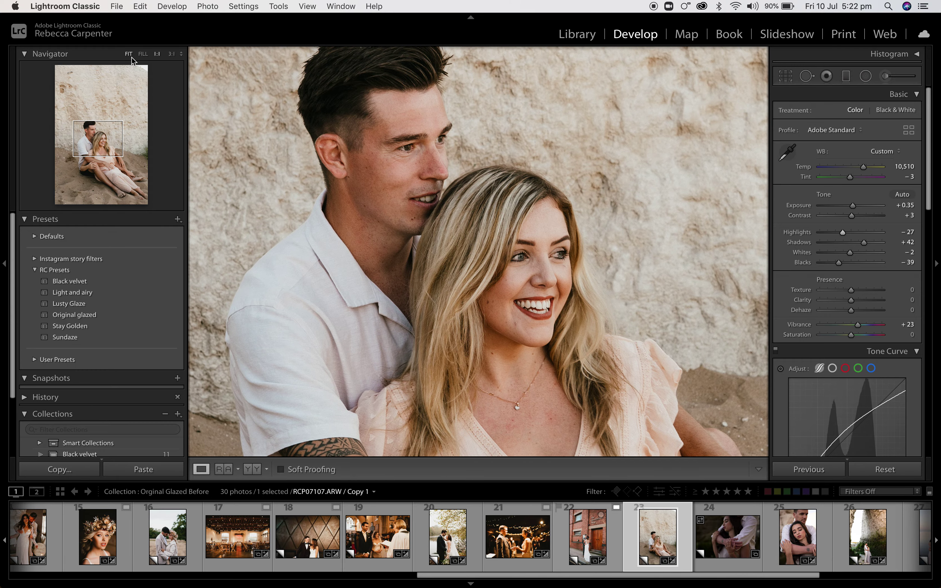
left_click(129, 54)
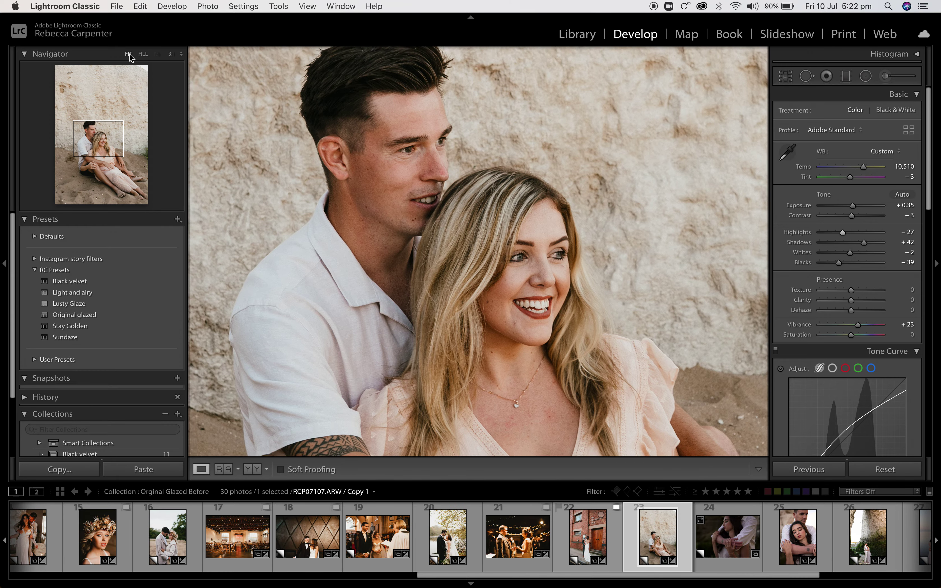
Step: Open the twenty-fourth photo, of the dark close embrace, and check its capture date and camera settings in the info overlay
scroll(635, 533, "down", 3)
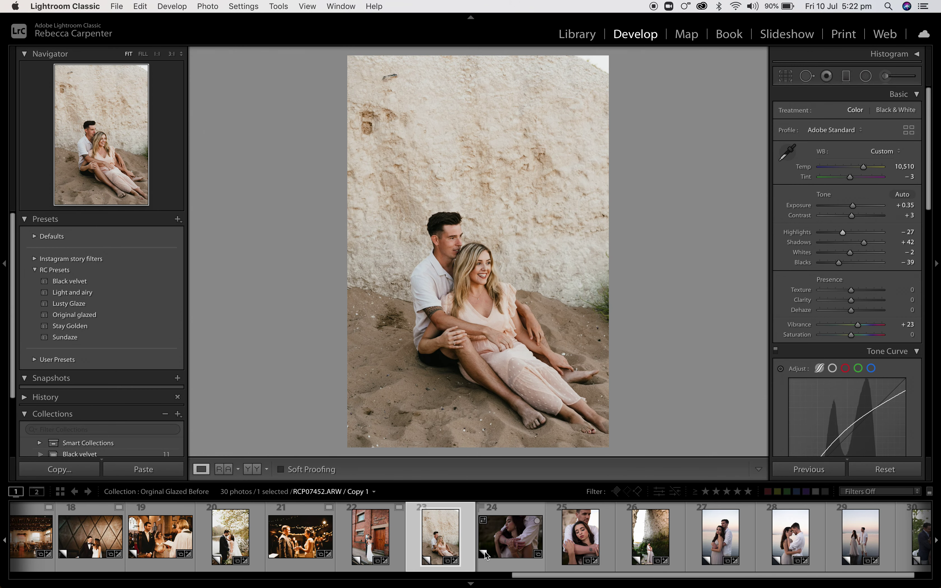
left_click(500, 543)
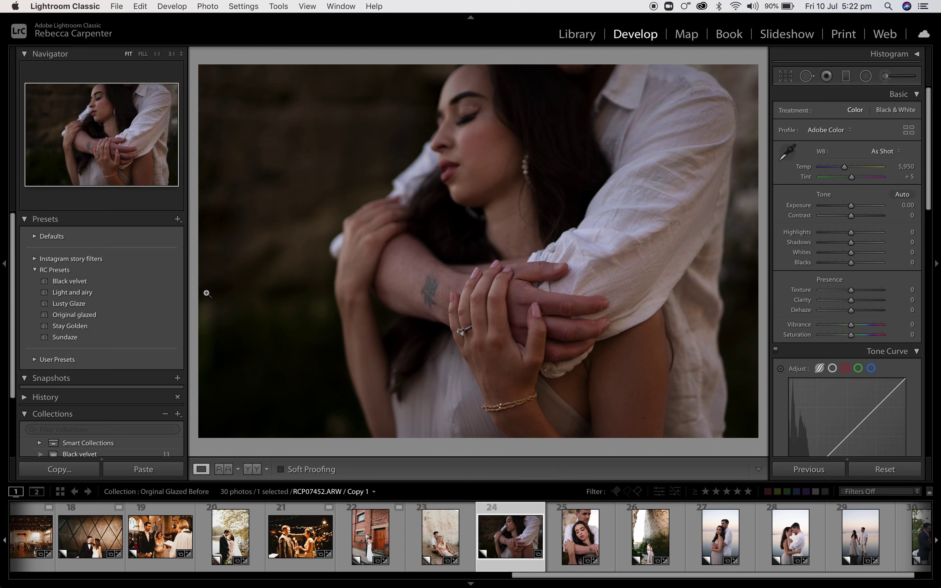
key("i")
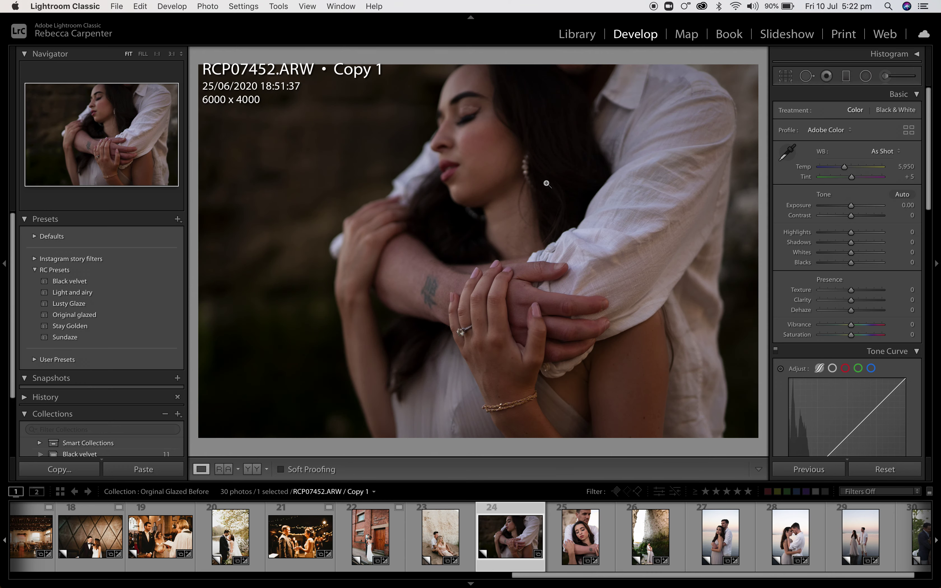
key("i")
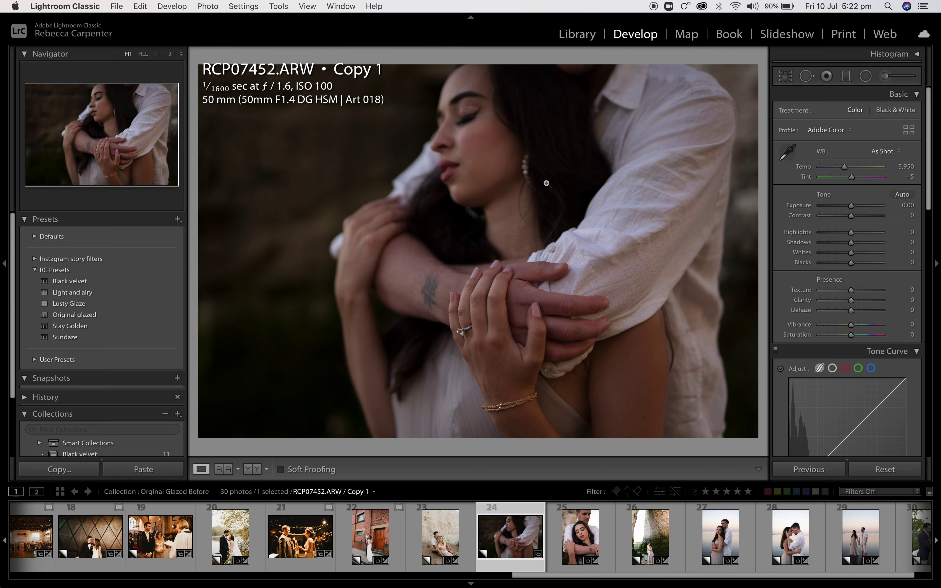
key("i")
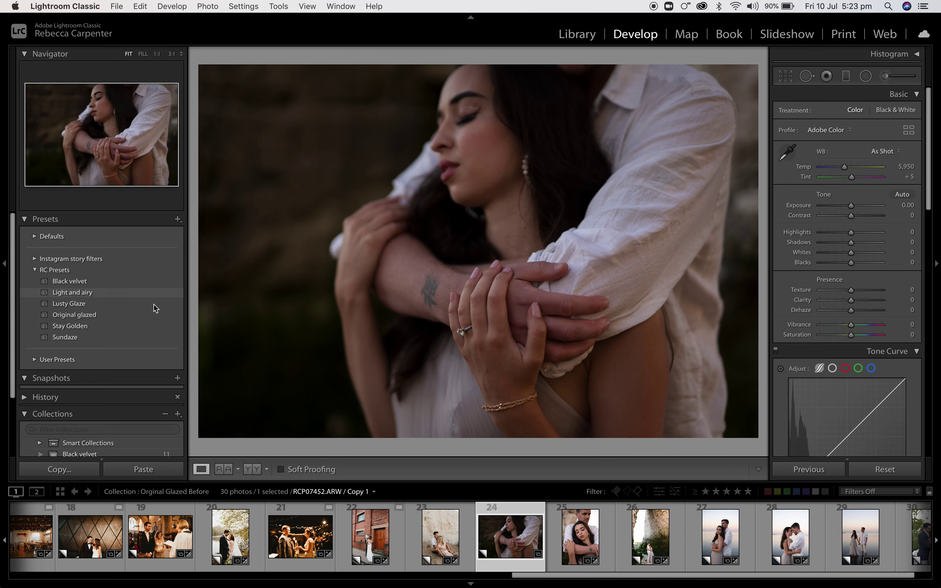
Step: Apply the Original glazed preset to the close embrace photo and set its Exposure to +1.15
mouse_move(127, 319)
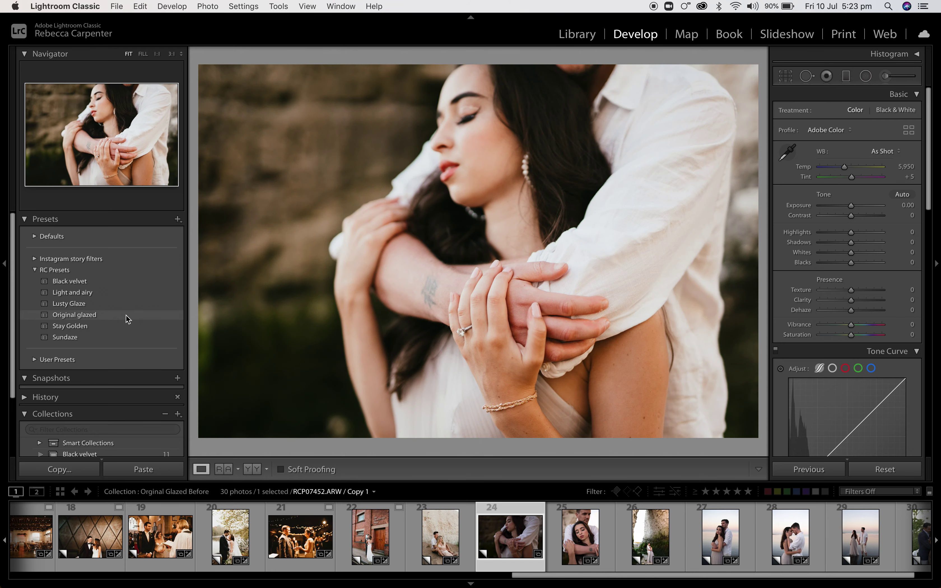
left_click(128, 319)
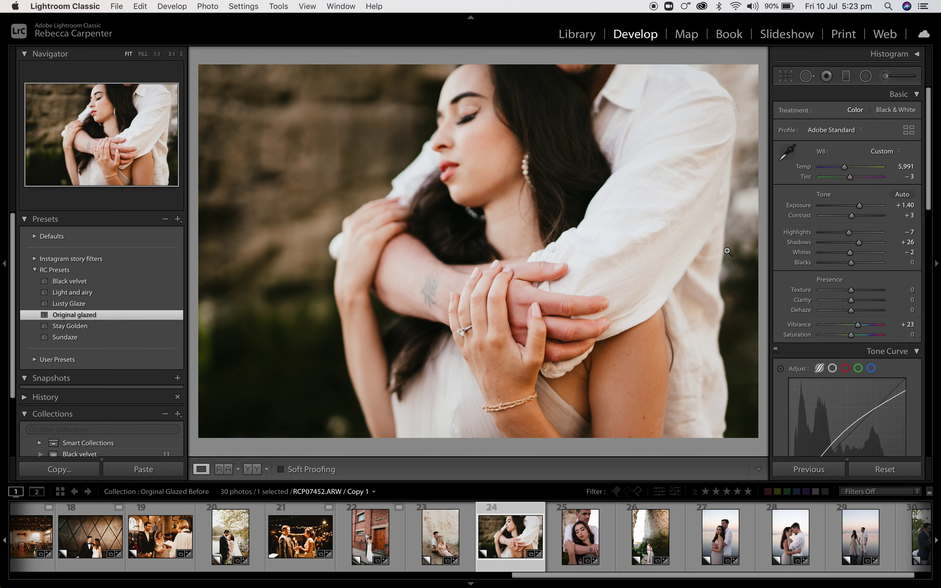
left_click_drag(860, 205, 857, 205)
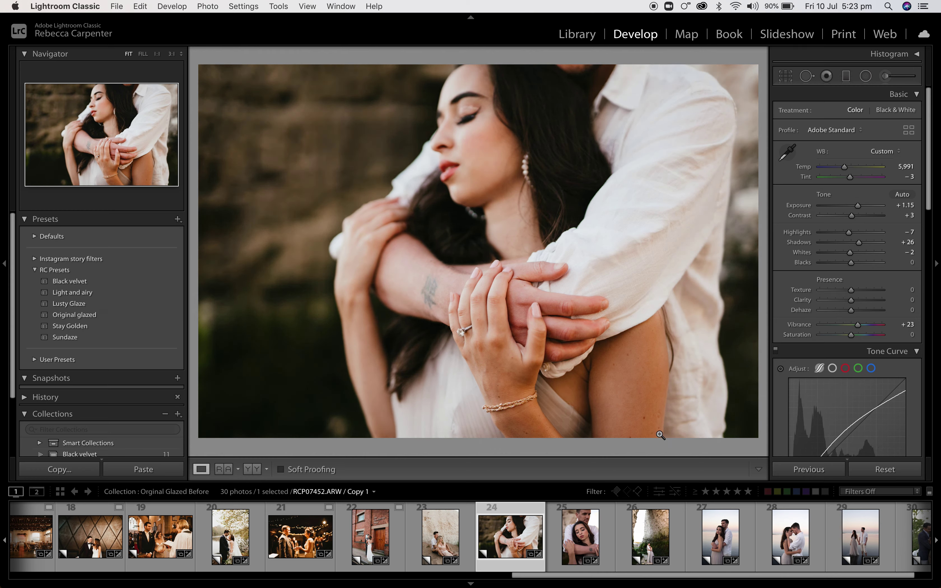
Step: Apply the Original glazed preset to the twenty-fifth photo, of the man holding the woman, and inspect her face up close
left_click(580, 538)
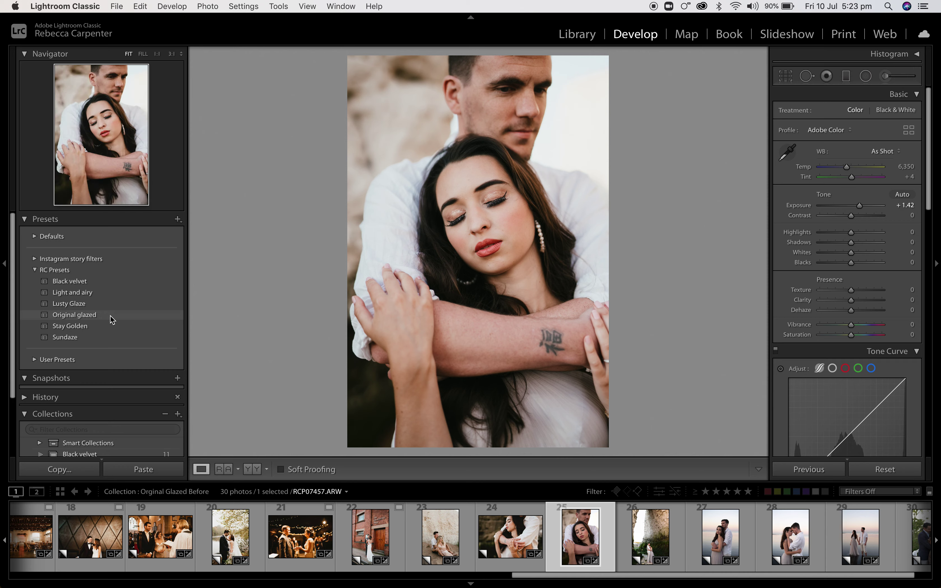
left_click(134, 318)
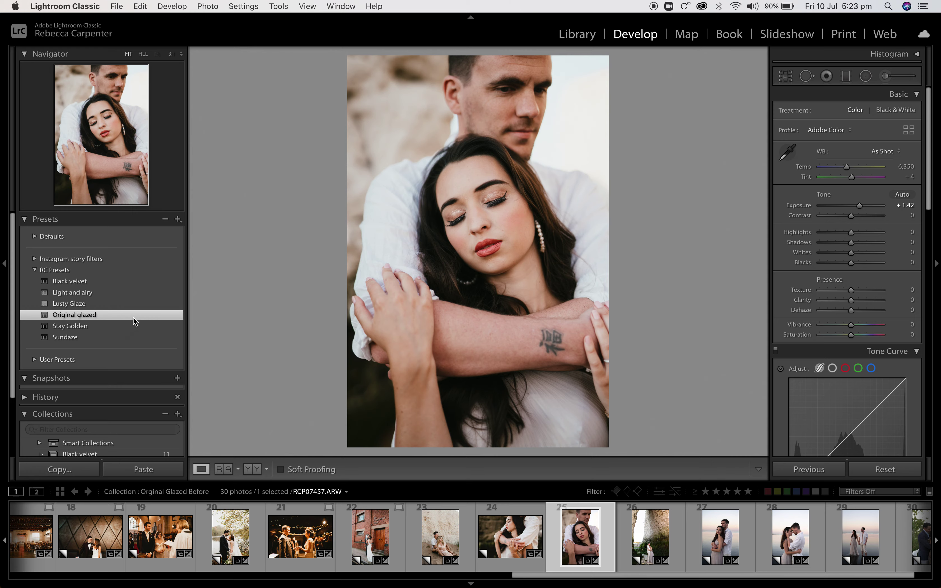
left_click(480, 222)
left_click_drag(481, 222, 458, 185)
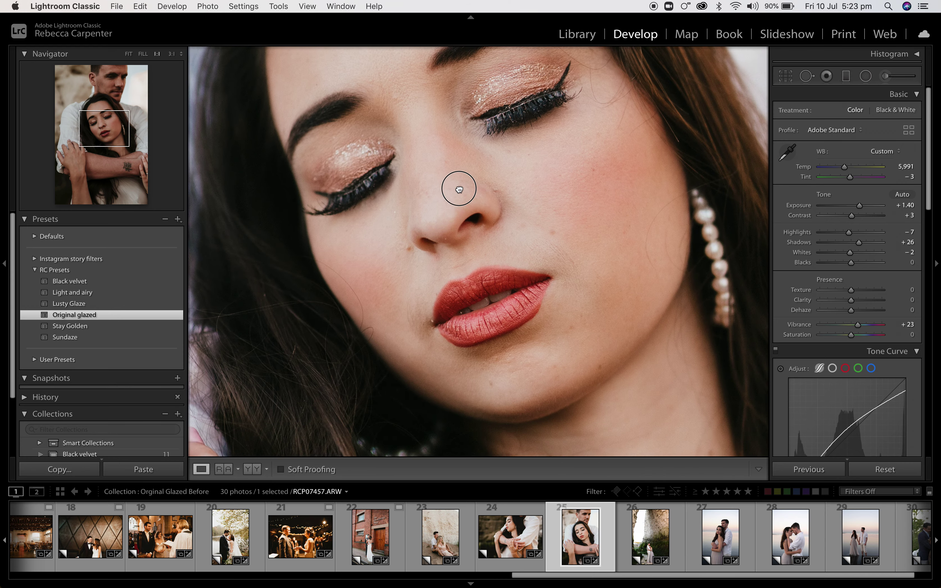
left_click(129, 54)
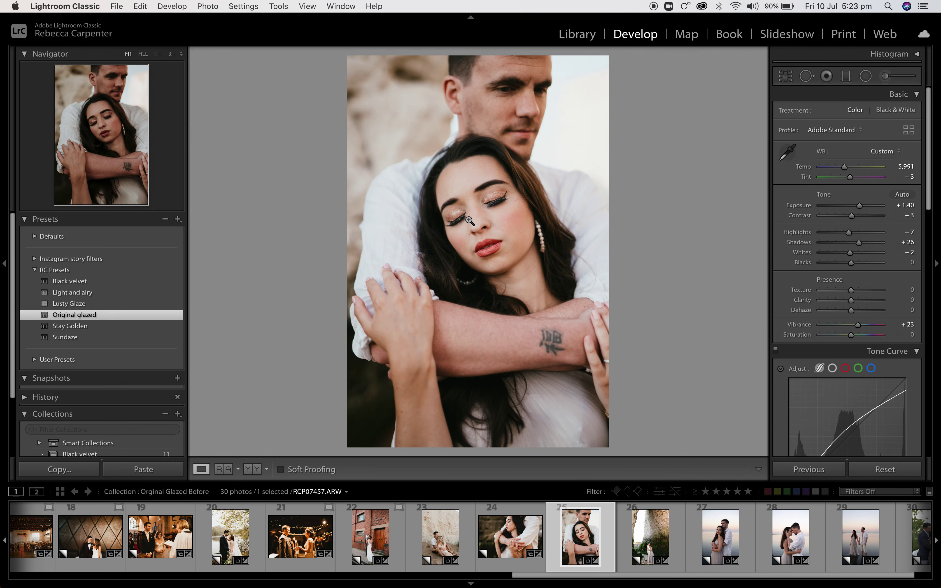
left_click(498, 263)
left_click_drag(445, 122, 456, 304)
left_click_drag(380, 220, 394, 252)
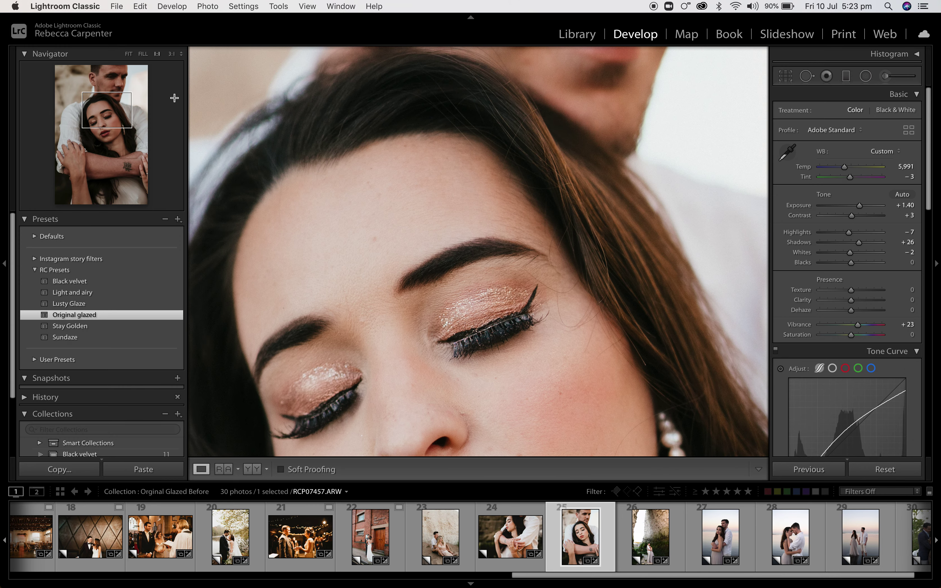
left_click(132, 56)
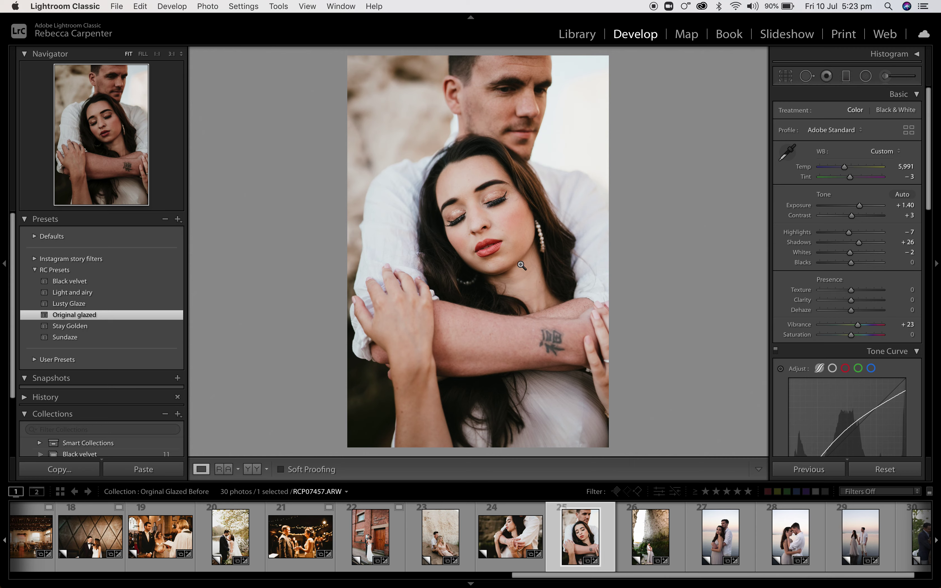
Step: Apply the Original glazed preset to the twenty-sixth photo, of the couple beneath the mossy cliff, and inspect the couple up close
left_click(647, 540)
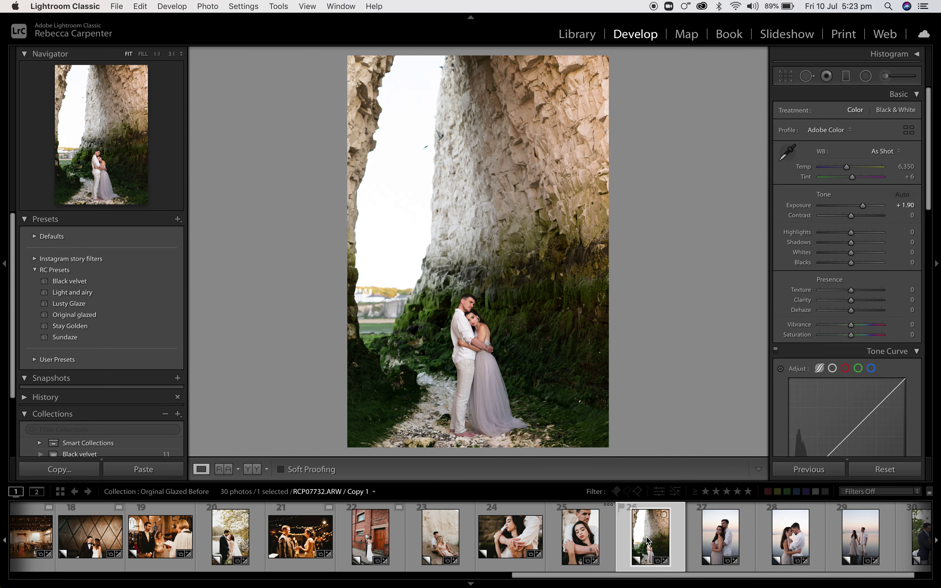
left_click(581, 537)
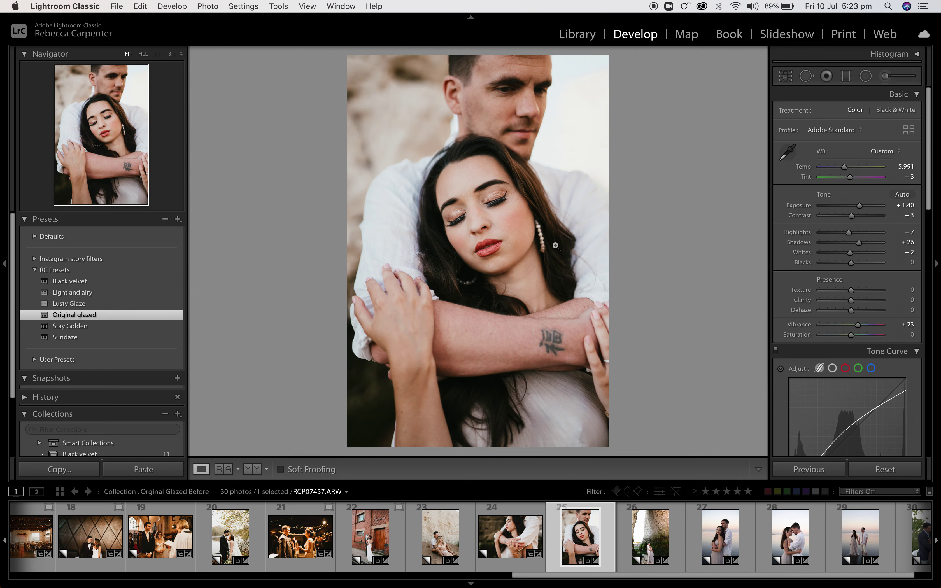
left_click(657, 546)
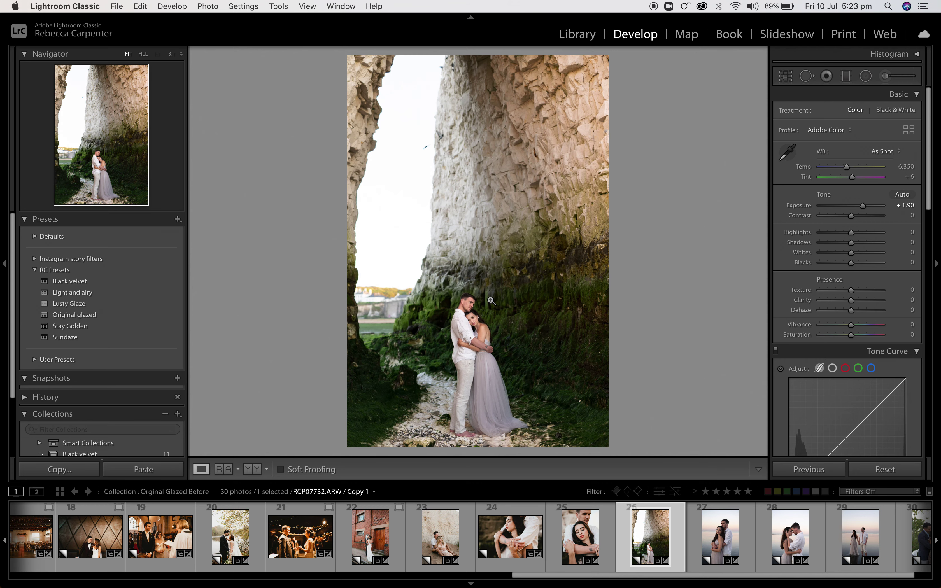
left_click(88, 317)
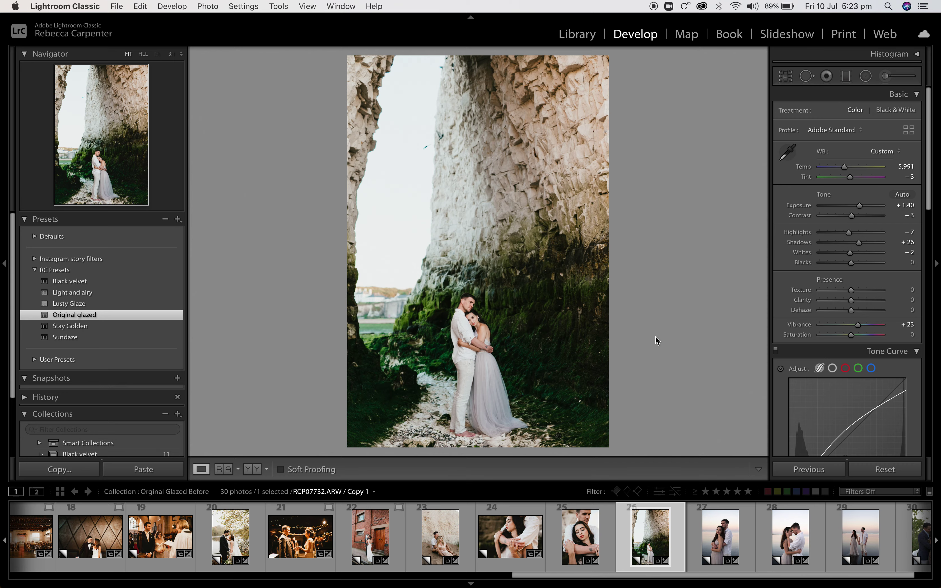
left_click(486, 346)
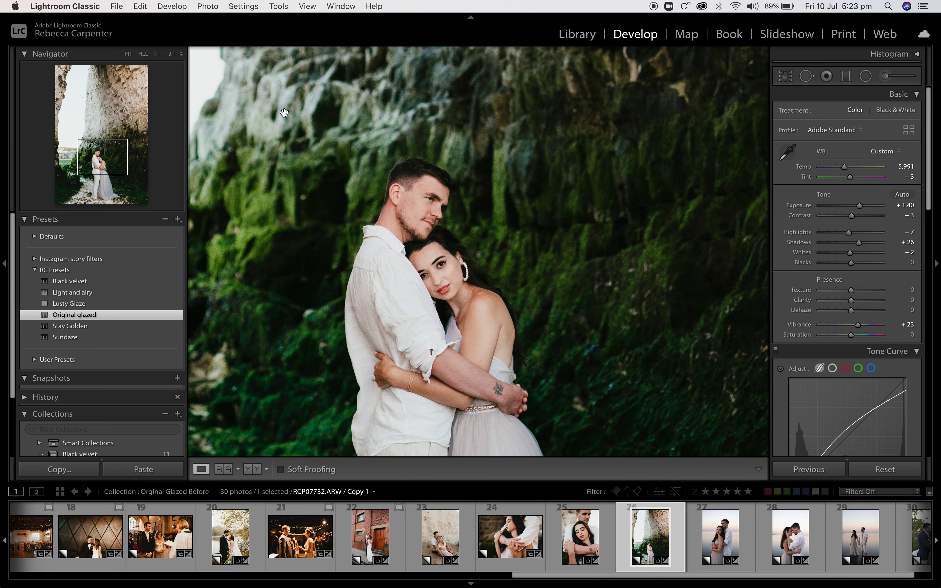
left_click(367, 162)
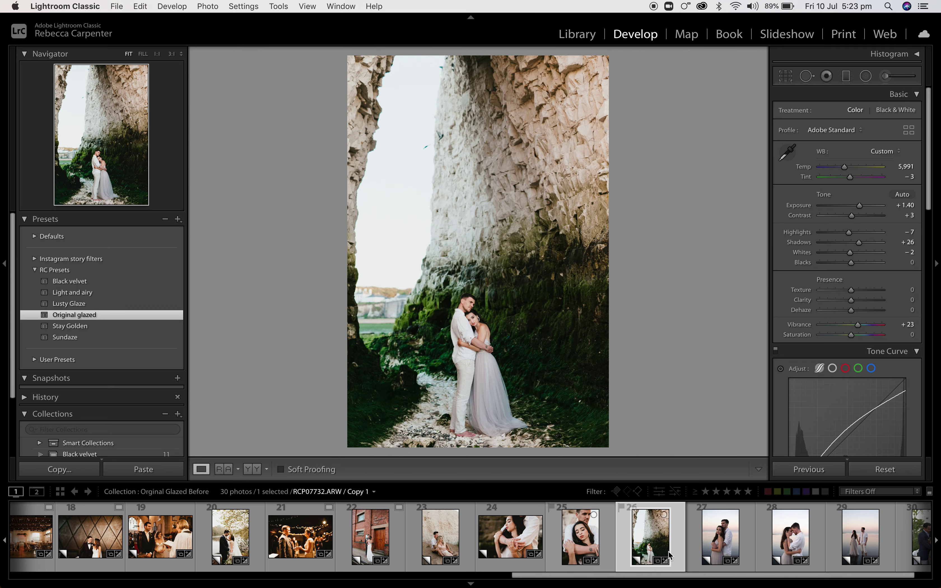
Step: Apply the Original glazed preset to the twenty-seventh photo, of the couple facing forward by the water, and set Temp to 6,800
scroll(622, 537, "right", 1)
left_click(666, 542)
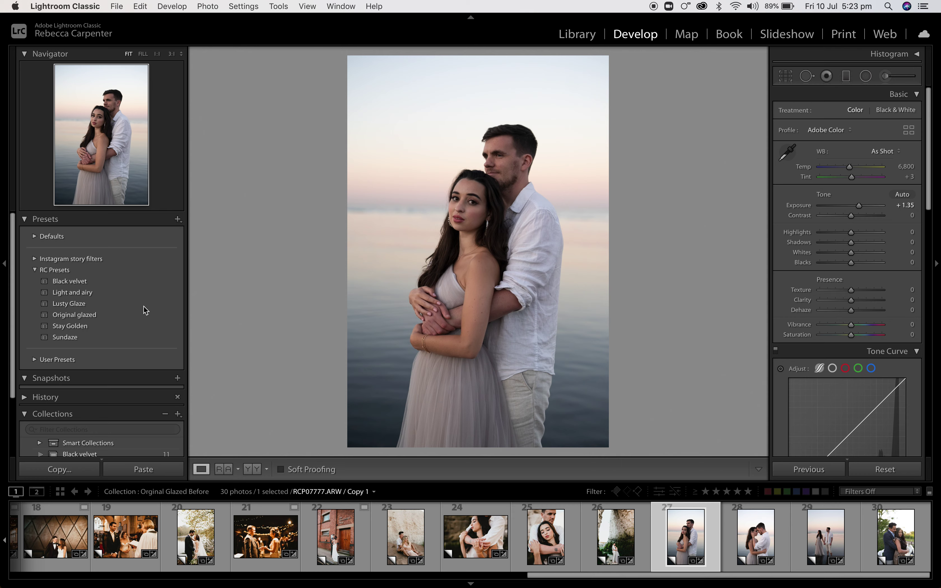
left_click(130, 317)
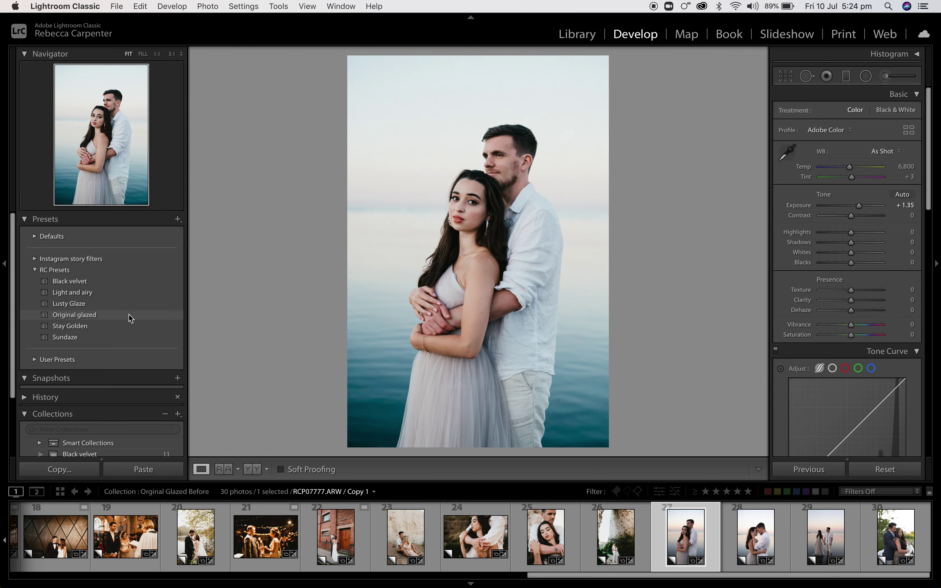
left_click(129, 317)
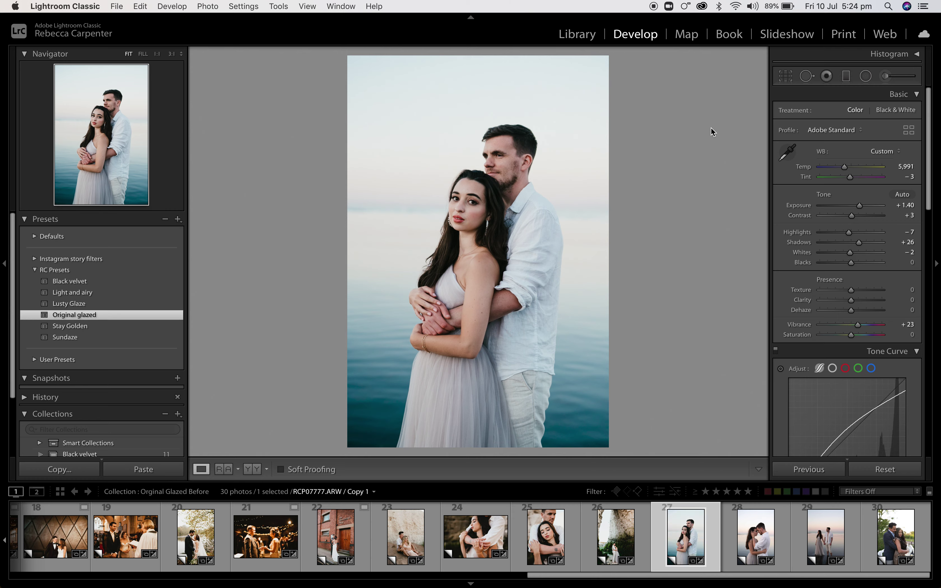
mouse_move(845, 169)
left_mouse_down()
mouse_move(862, 168)
mouse_move(850, 170)
left_mouse_up()
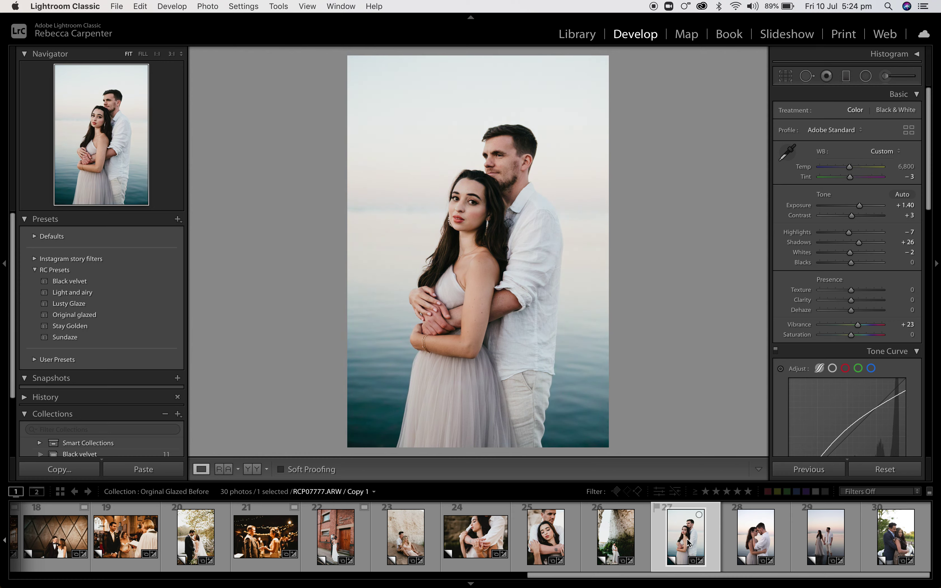
Step: Apply the Original glazed preset to the twenty-eighth photo, of the couple touching foreheads, and set Temp to 7,361 and Exposure to +1.75
left_click(737, 540)
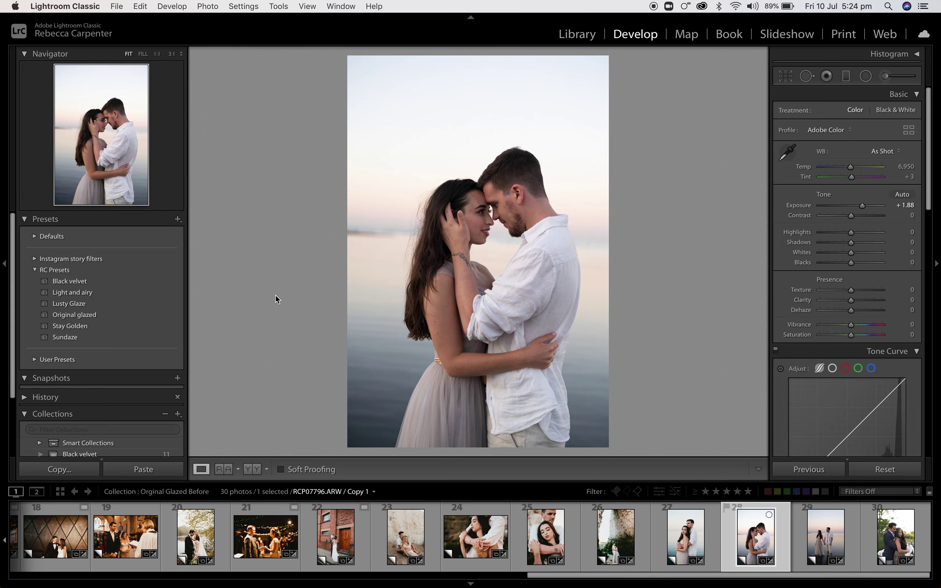
left_click(113, 316)
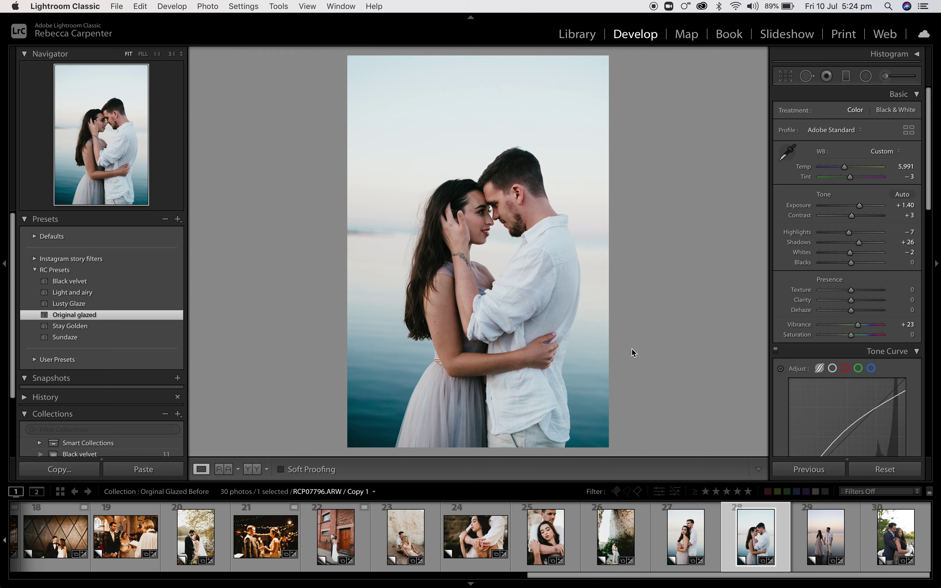
left_click_drag(844, 167, 855, 169)
left_click_drag(859, 205, 861, 208)
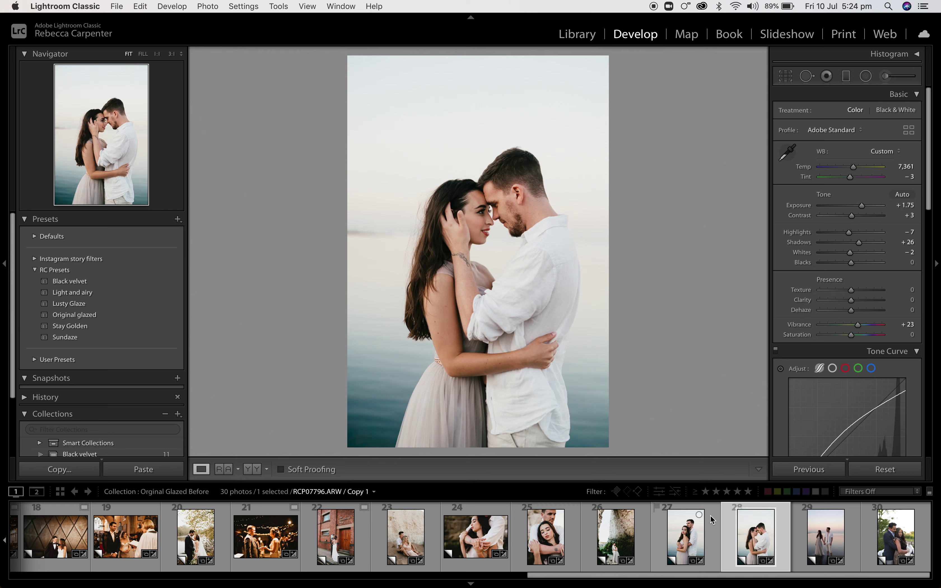
Step: Apply the Original glazed preset to the twenty-ninth photo, of the couple standing in shallow water, and set Exposure to +2.00, Temp to 7,187 and Shadows to +54
left_click(825, 543)
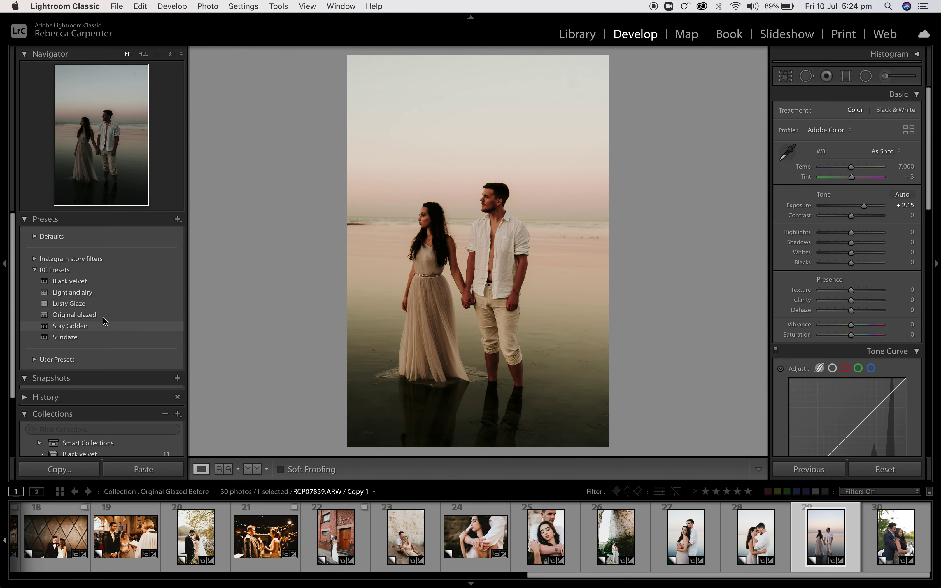
left_click(104, 316)
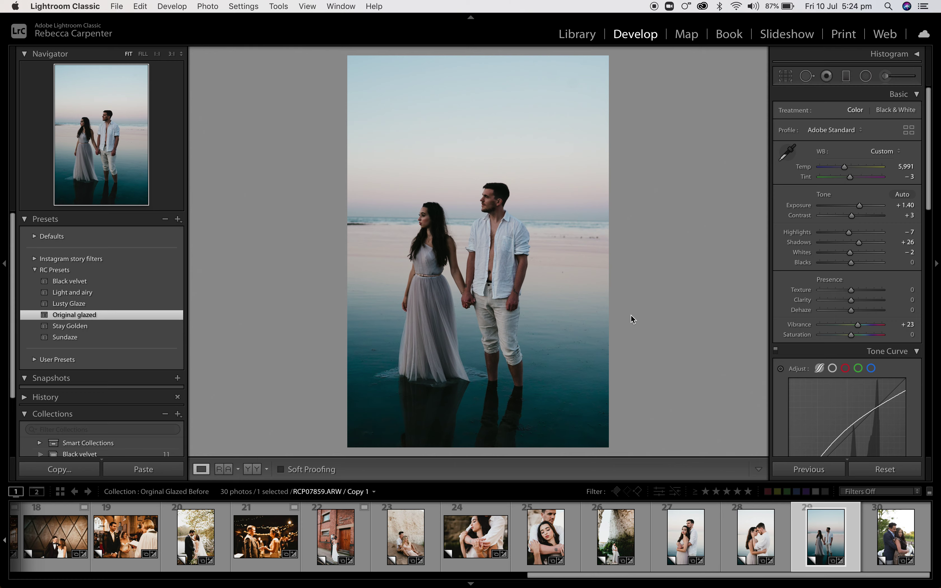
left_click_drag(859, 205, 864, 205)
left_click_drag(844, 166, 852, 168)
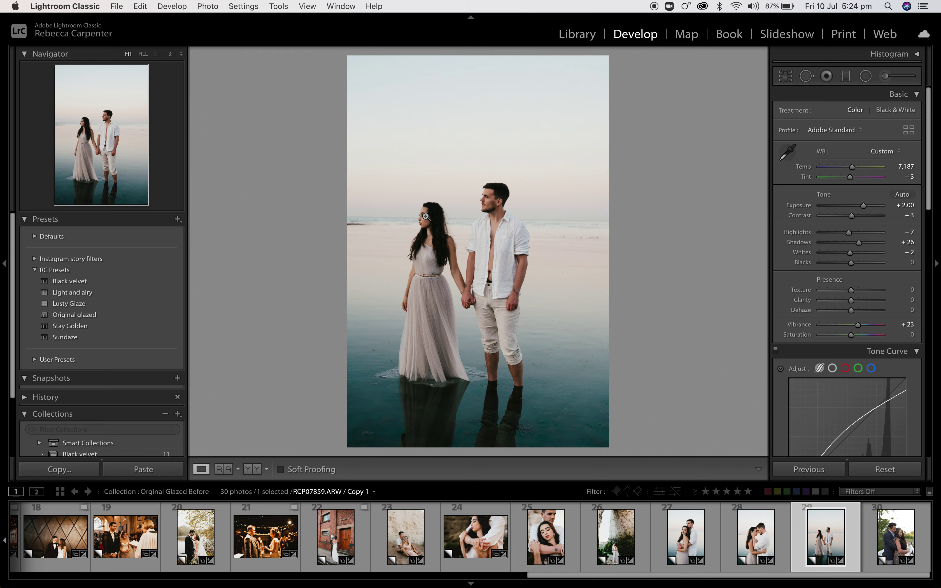
left_click_drag(866, 244, 869, 245)
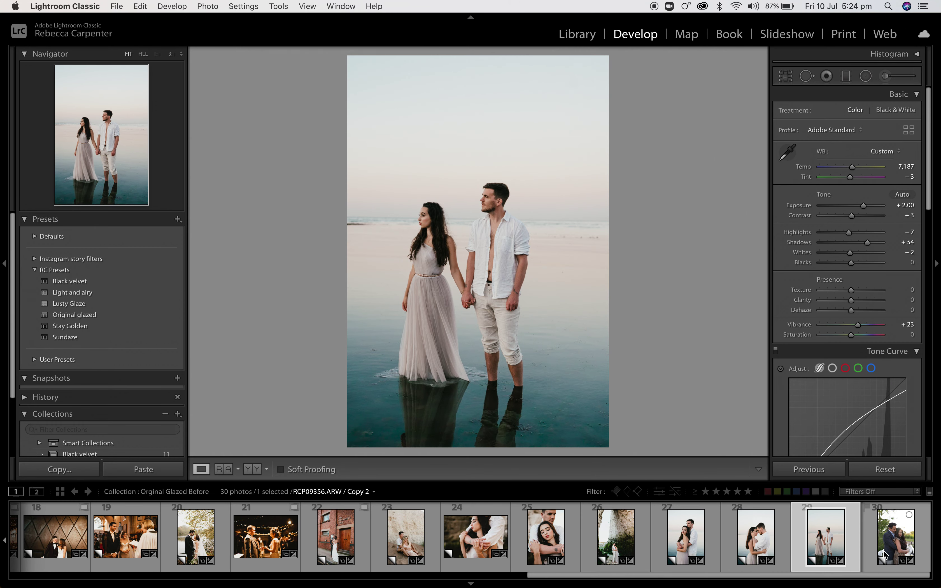
Step: Apply the Original glazed preset to the thirtieth photo, of the couple on the bridge, and set Temp to 7,551, Exposure to +1.15 and Blacks to −29
left_click(896, 541)
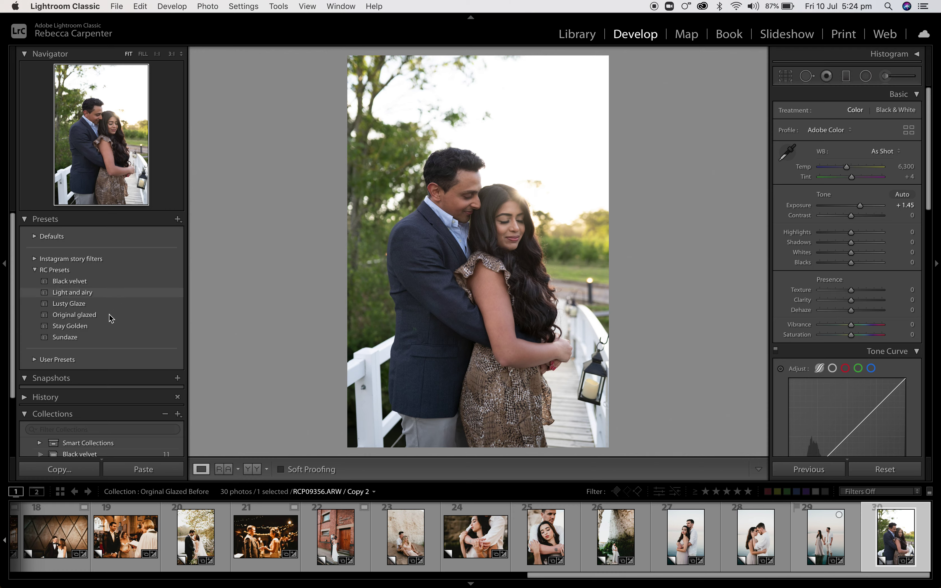
left_click(94, 316)
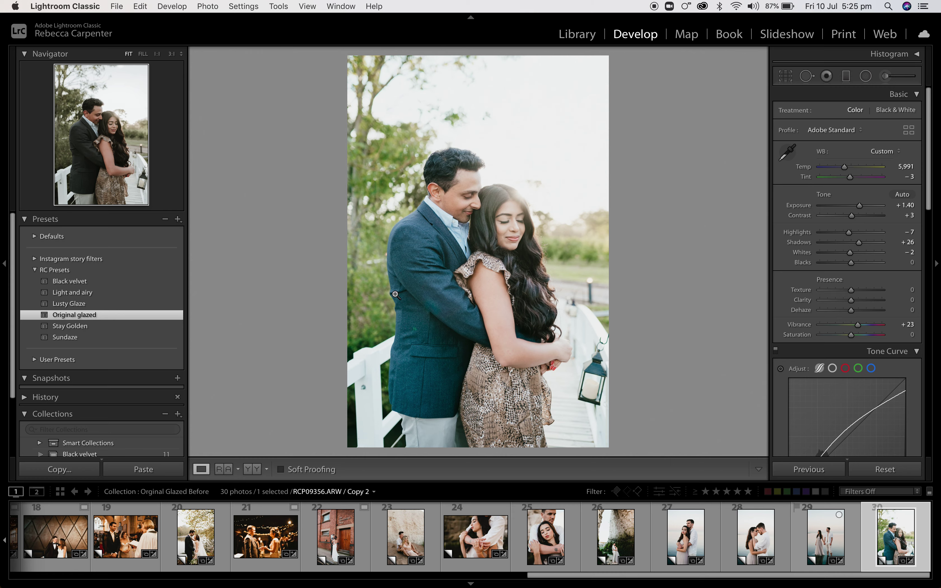
left_click_drag(852, 168, 855, 171)
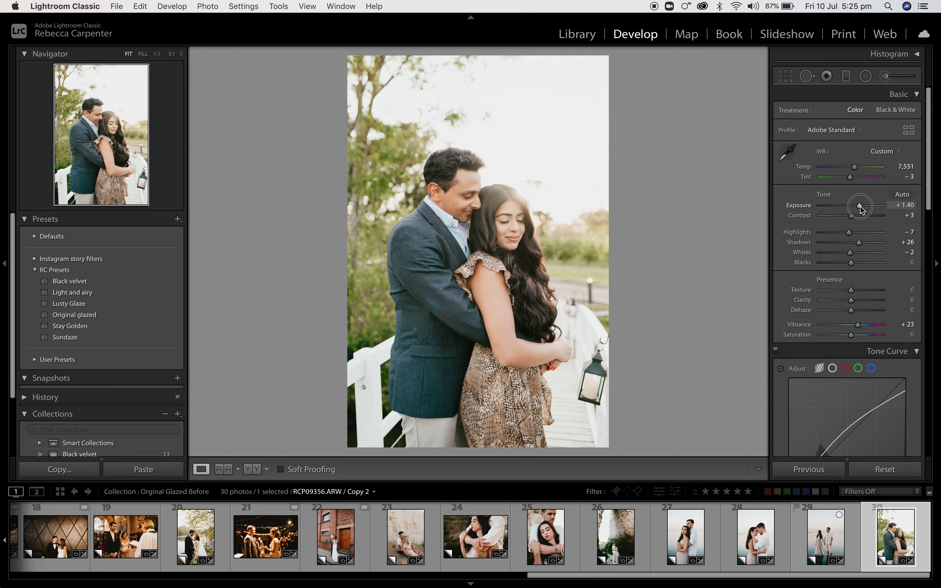
left_click_drag(859, 206, 858, 207)
left_click_drag(851, 263, 843, 268)
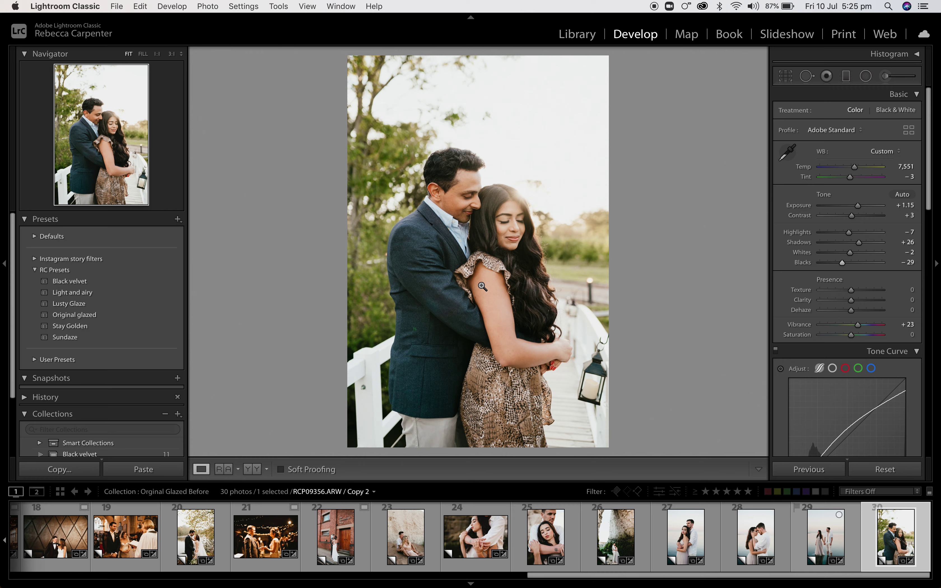
Step: Refine the bridge photo with Shadows +29, Blacks −30, Vibrance +20, Tint −1 and Temp 7,784
left_click_drag(859, 242, 843, 265)
left_click_drag(858, 325, 858, 330)
left_click_drag(850, 178, 856, 168)
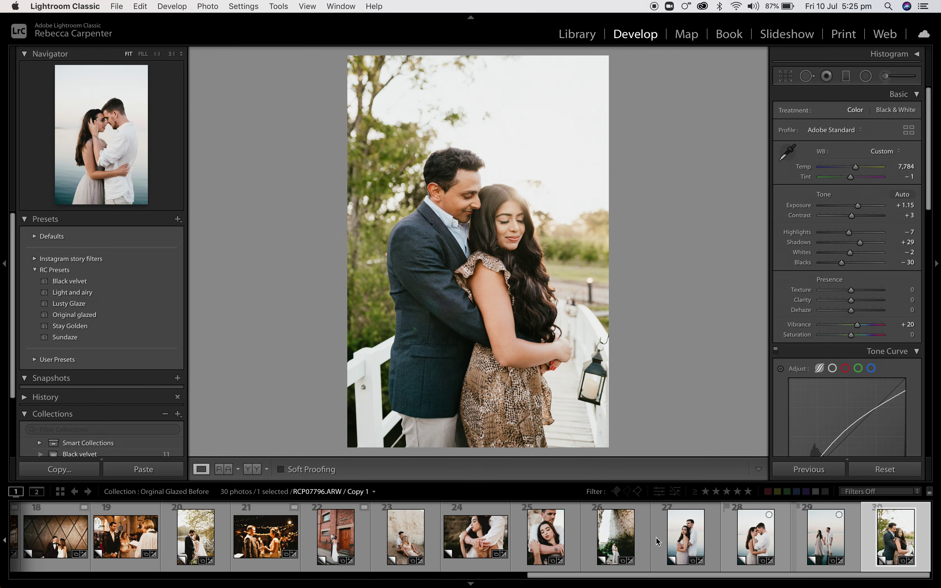
Step: Turn on chromatic aberration removal and lens profile corrections for the thirtieth photo, of the couple on the bridge
scroll(638, 542, "up", 5)
scroll(638, 541, "down", 5)
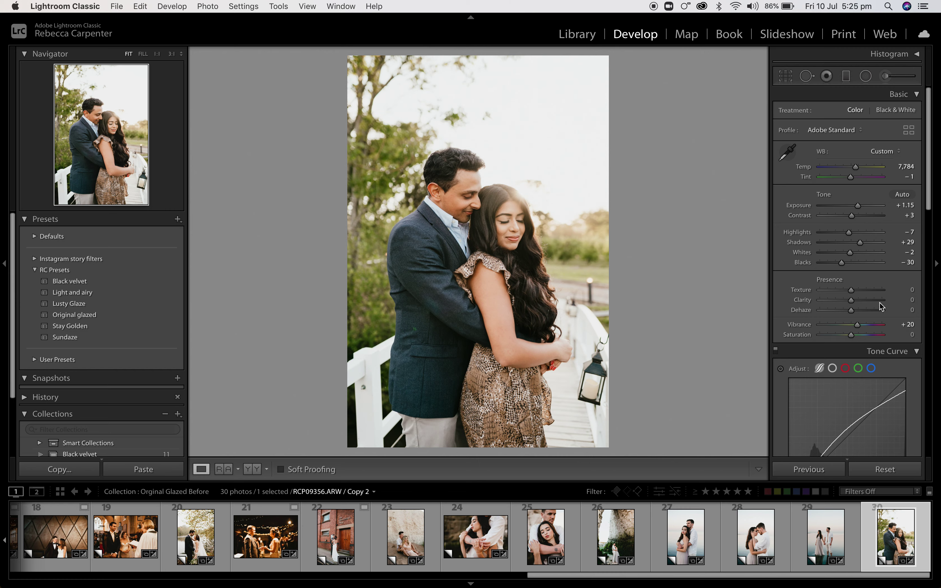
scroll(864, 297, "down", 15)
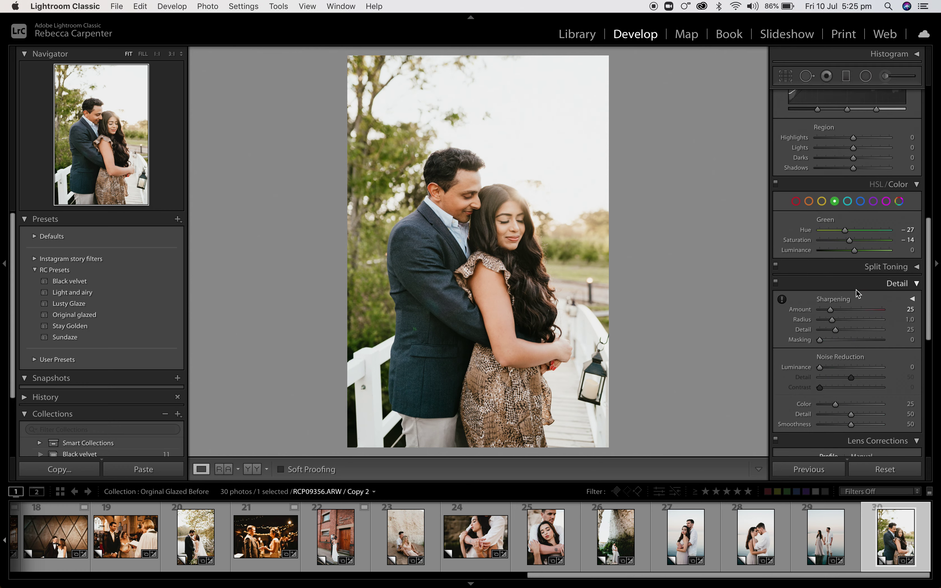
scroll(857, 293, "down", 10)
scroll(857, 292, "up", 5)
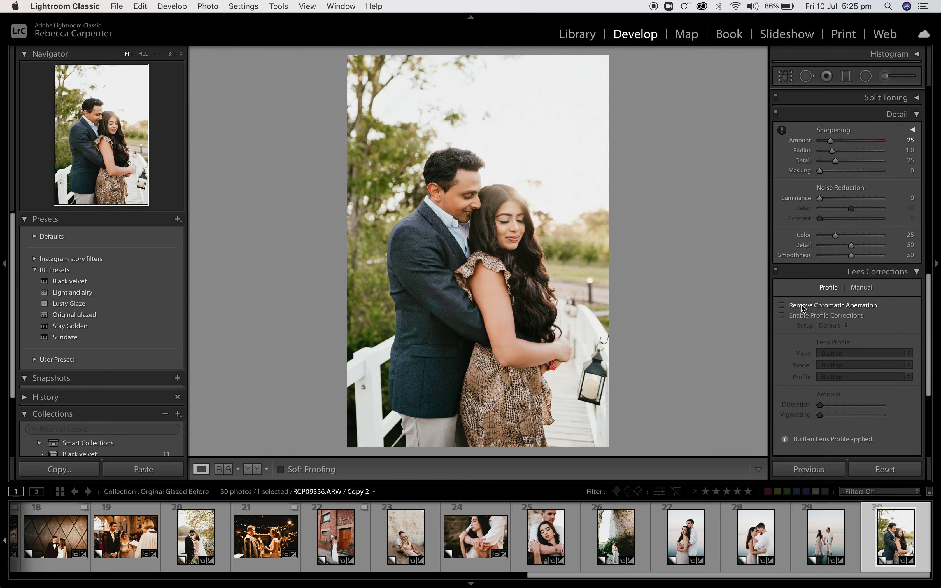
left_click(800, 315)
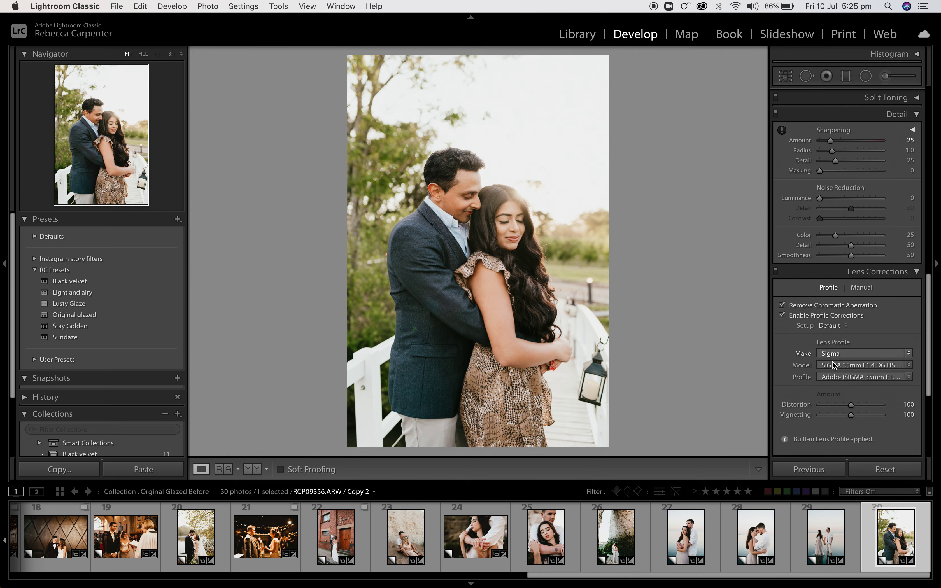
Step: Turn on chromatic aberration removal and lens profile corrections for the twenty-ninth photo, of the couple standing in shallow water
left_click(825, 537)
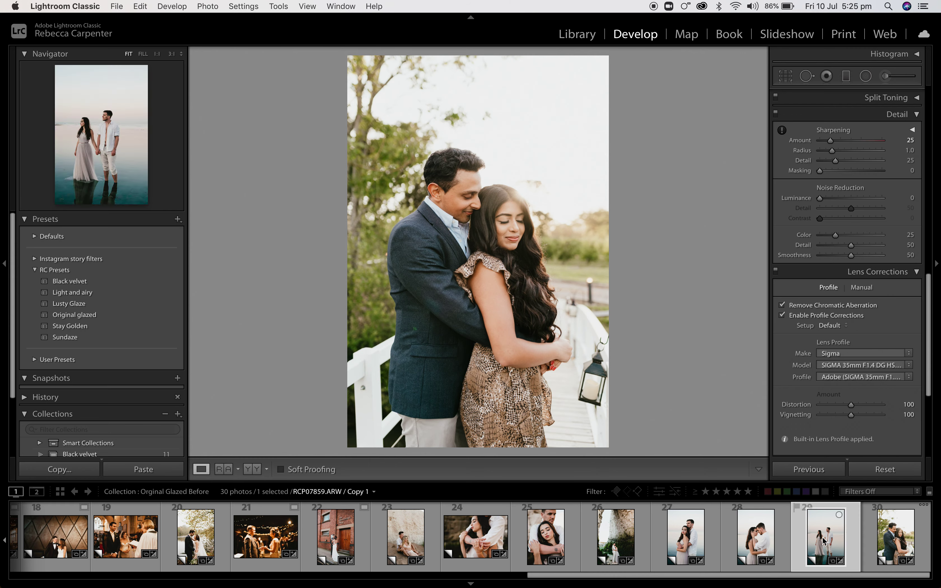
left_click(838, 306)
left_click(820, 316)
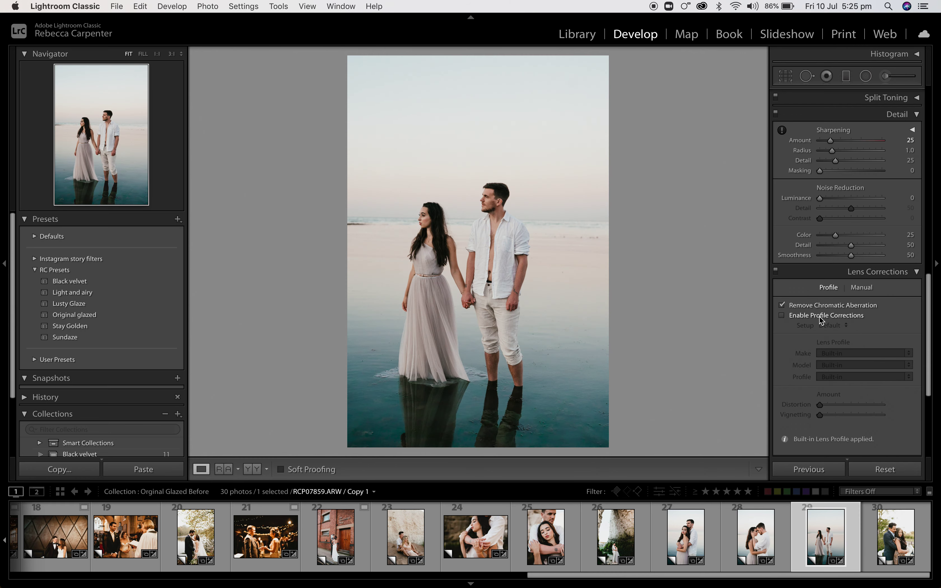
scroll(875, 370, "down", 5)
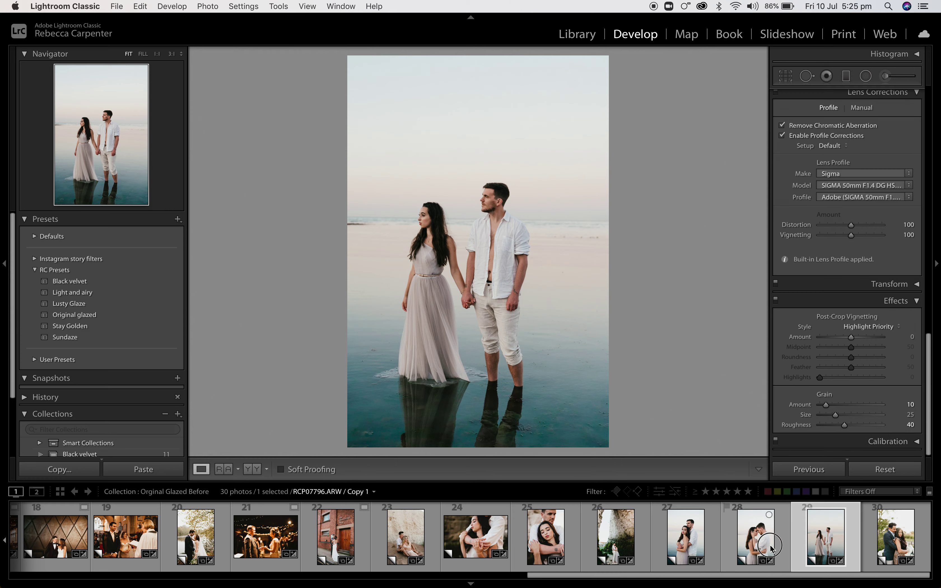
Step: Turn on chromatic aberration removal and lens profile corrections for the twenty-eighth photo, of the couple touching foreheads
key("Left")
left_click(821, 128)
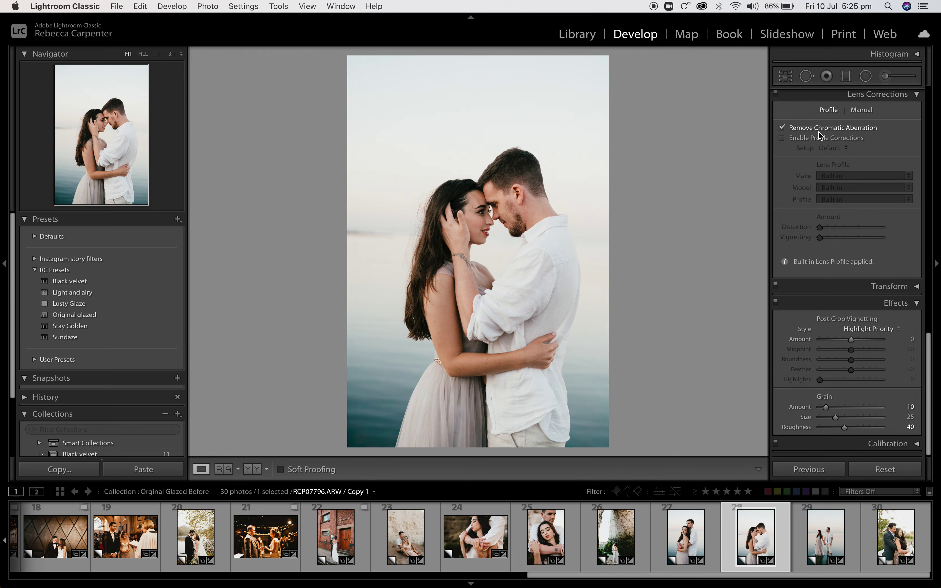
left_click(825, 138)
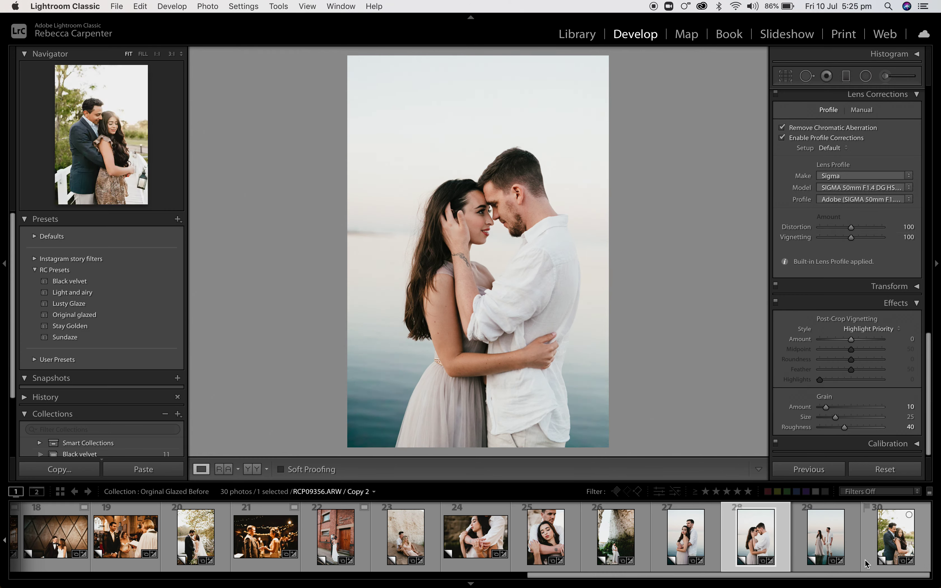
left_click(900, 546)
left_click(755, 546)
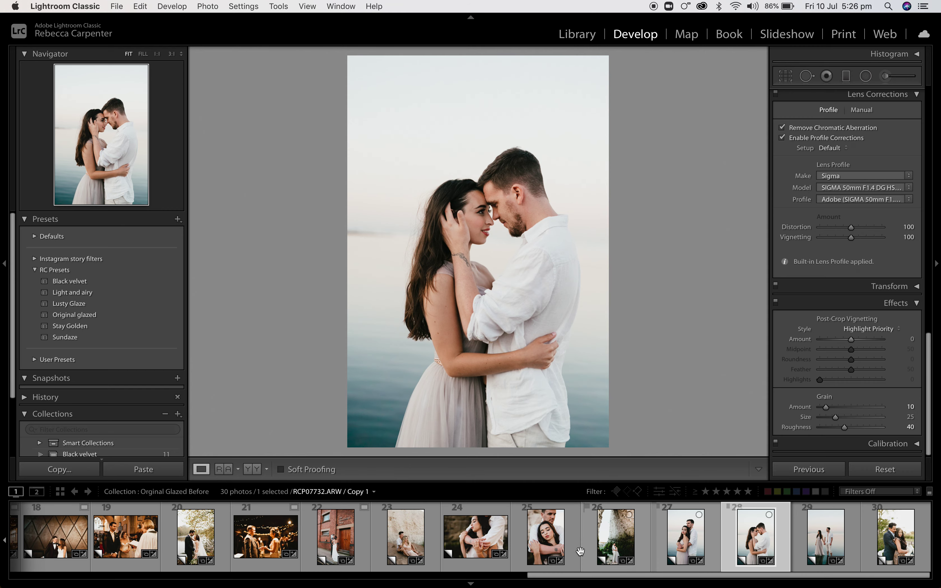
scroll(591, 544, "up", 5)
scroll(581, 552, "down", 5)
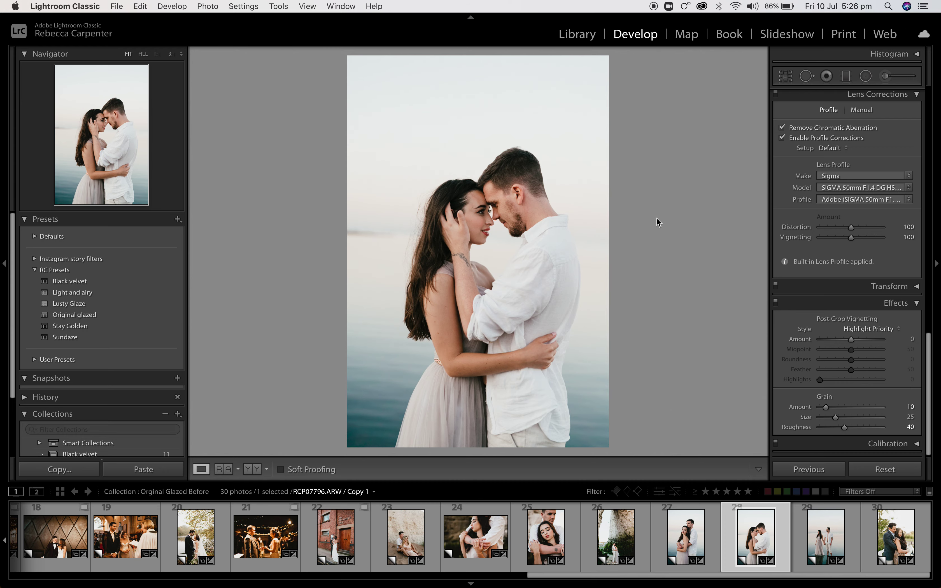
scroll(826, 222, "up", 10)
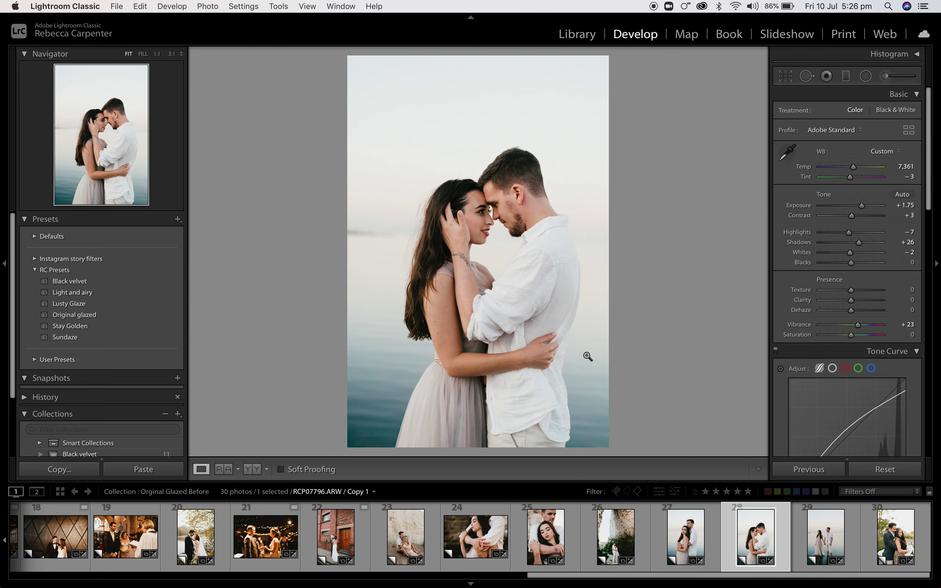